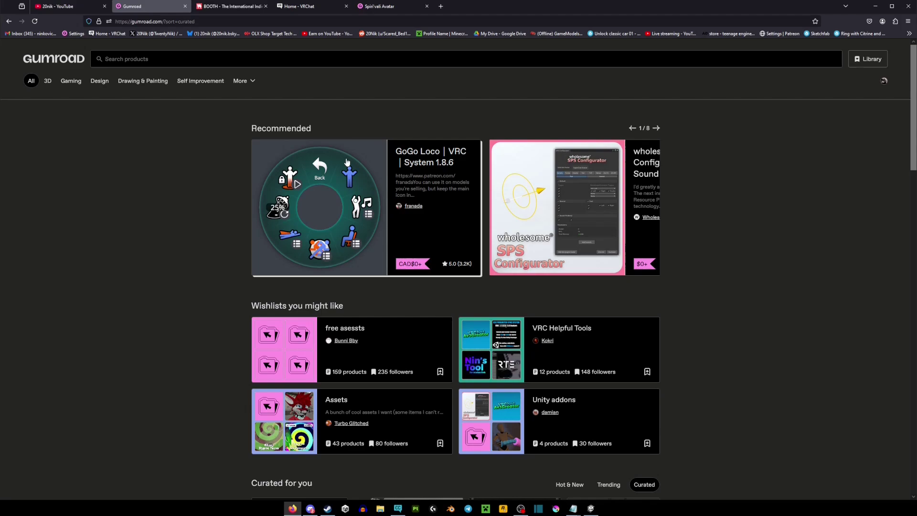
Switch from the Gumroad tab to the BOOTH marketplace tab
key(ctrl+Tab)
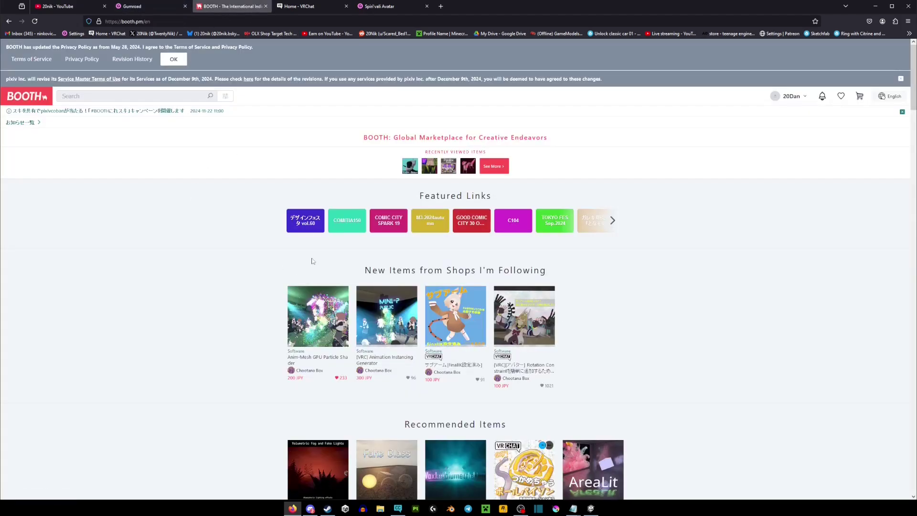
Return to the Spiri'vali avatar page and download the Unity Package & Blender zip
click(389, 8)
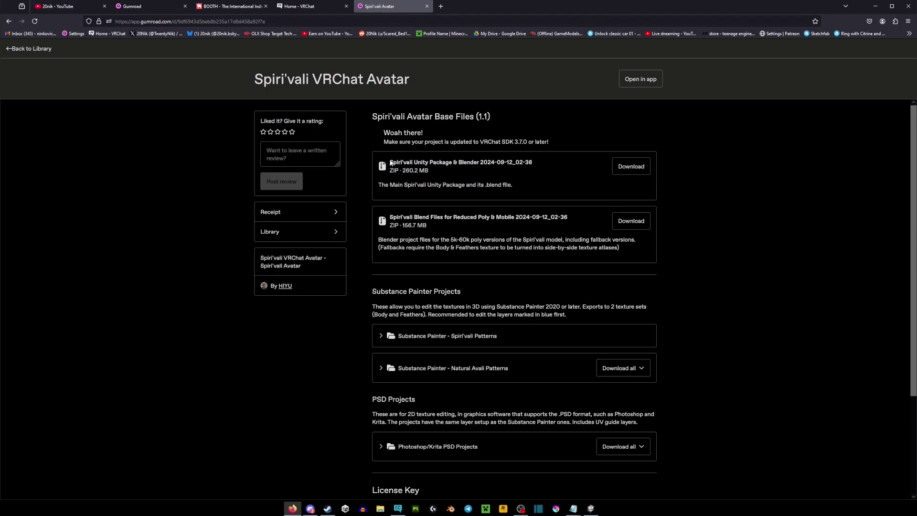
drag(390, 163, 476, 162)
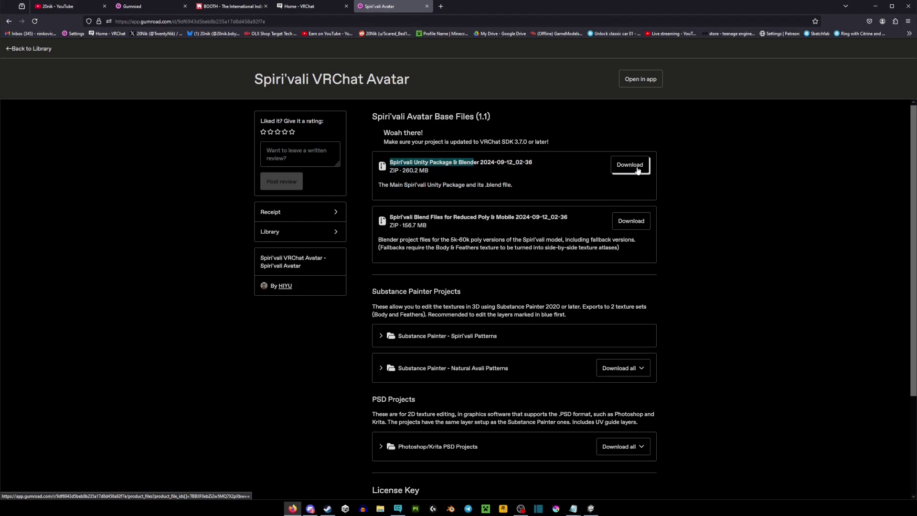
click(876, 6)
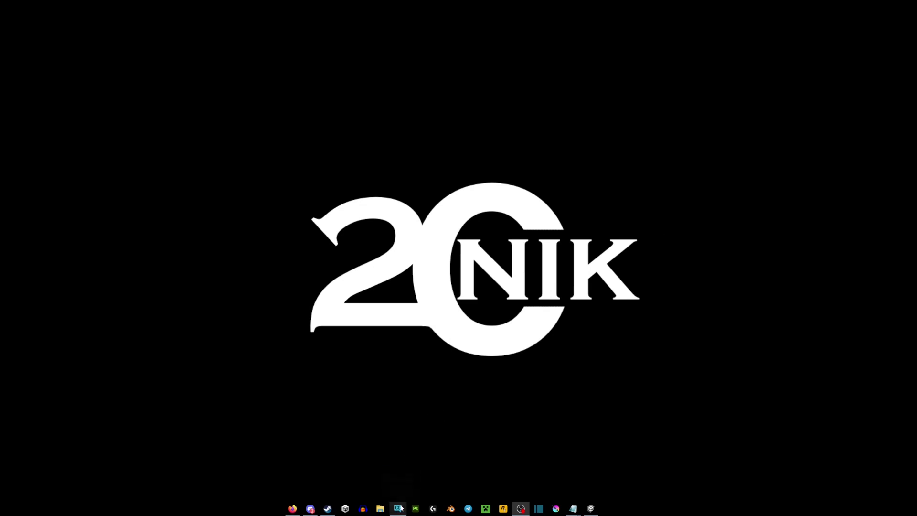
Bring Firefox back, go to VRChat's Download page and expand Manual SDK Installation
mouse_move(401, 510)
click(292, 509)
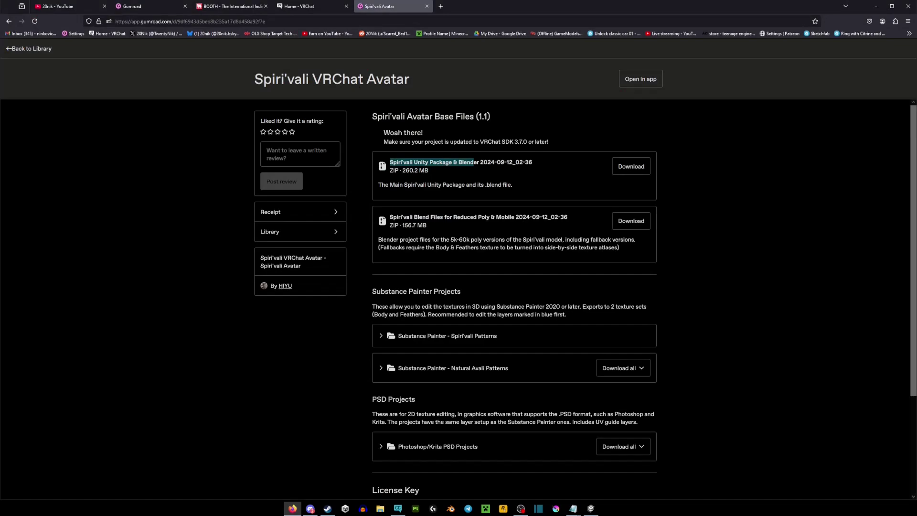
click(290, 7)
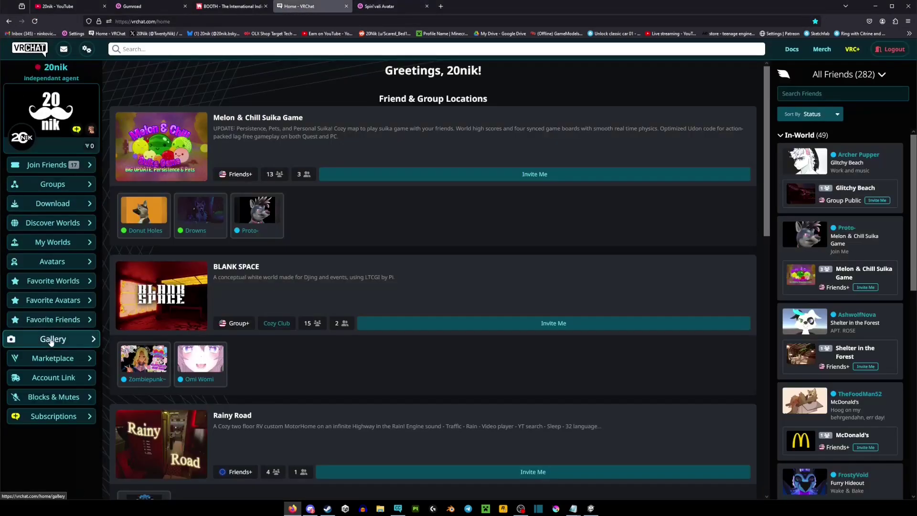
click(53, 206)
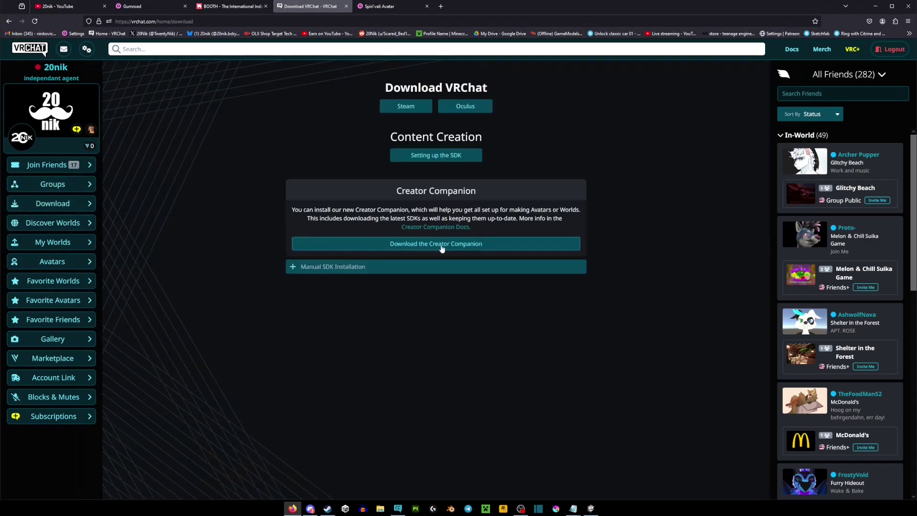
click(303, 267)
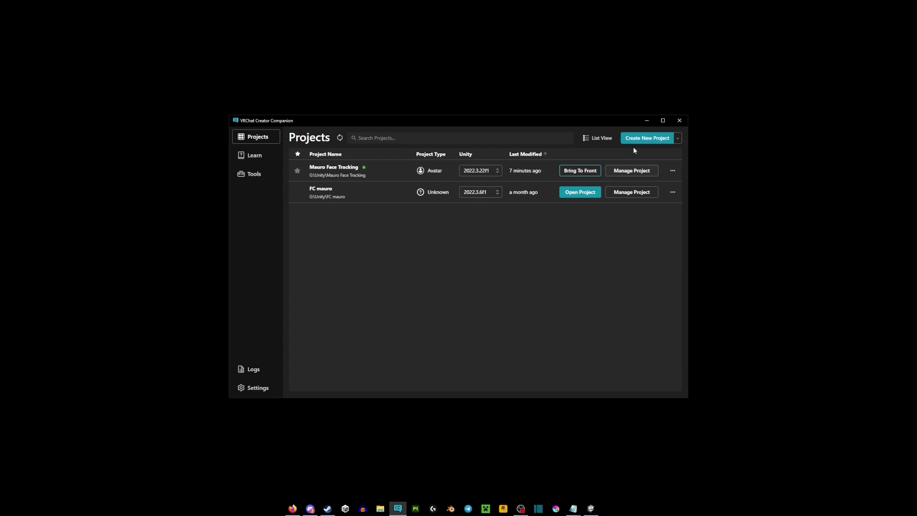
Create a new project from the Unity 2022 Avatar Project template
click(648, 139)
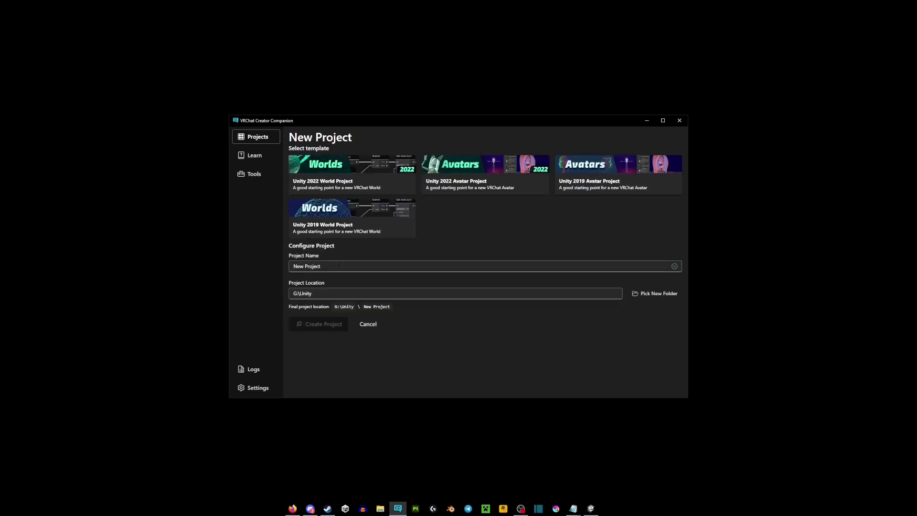
click(339, 265)
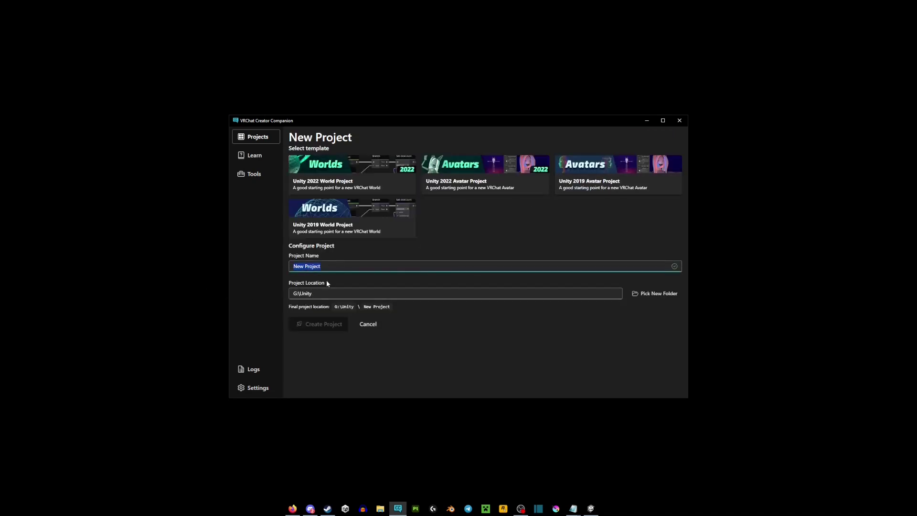
key(Tab)
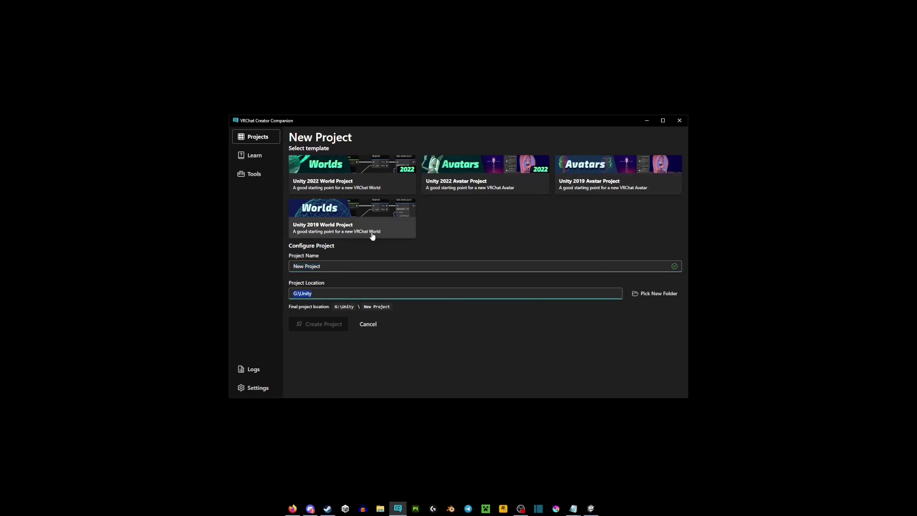
click(515, 172)
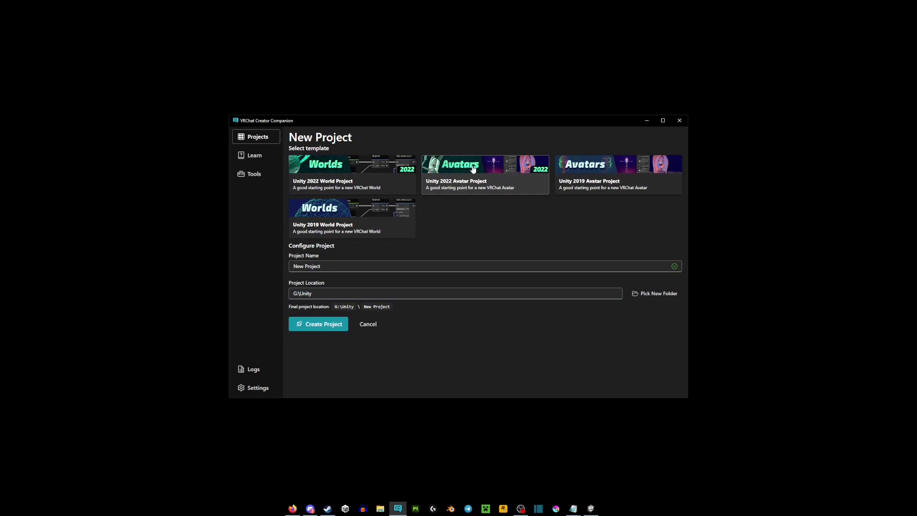
click(345, 175)
click(457, 188)
click(323, 326)
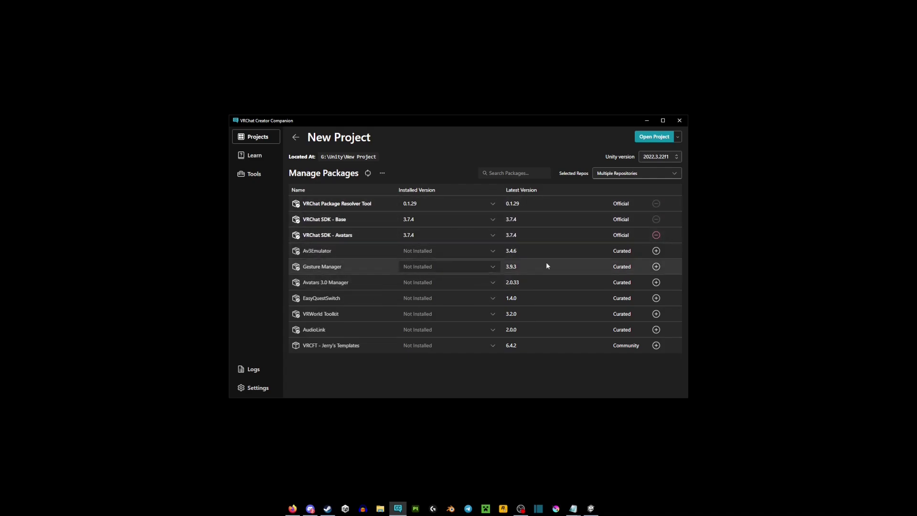
Open the project with Unity 2022.3.22f1, continuing past the administrator warning
click(674, 156)
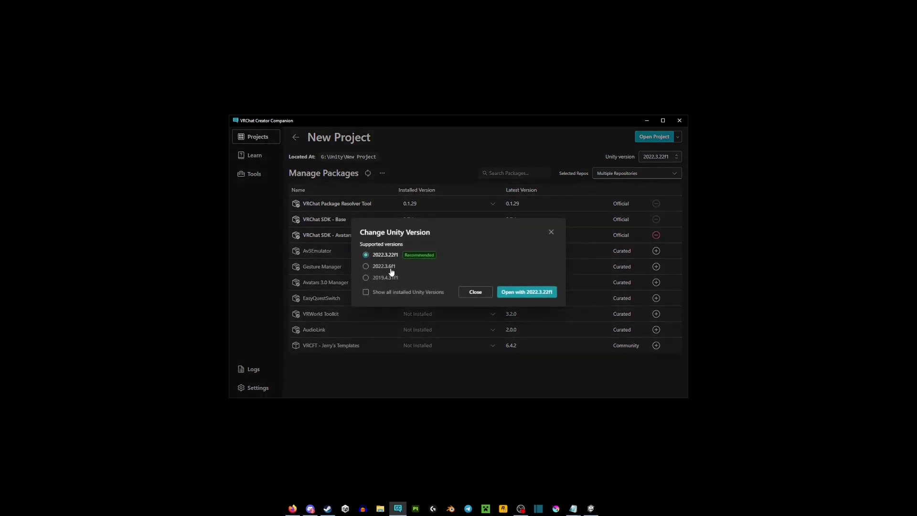
click(551, 231)
click(658, 137)
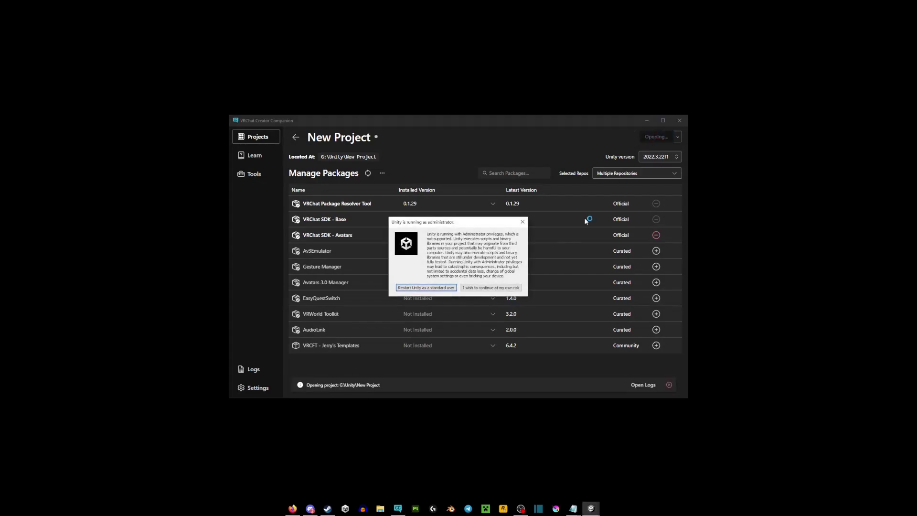
click(484, 289)
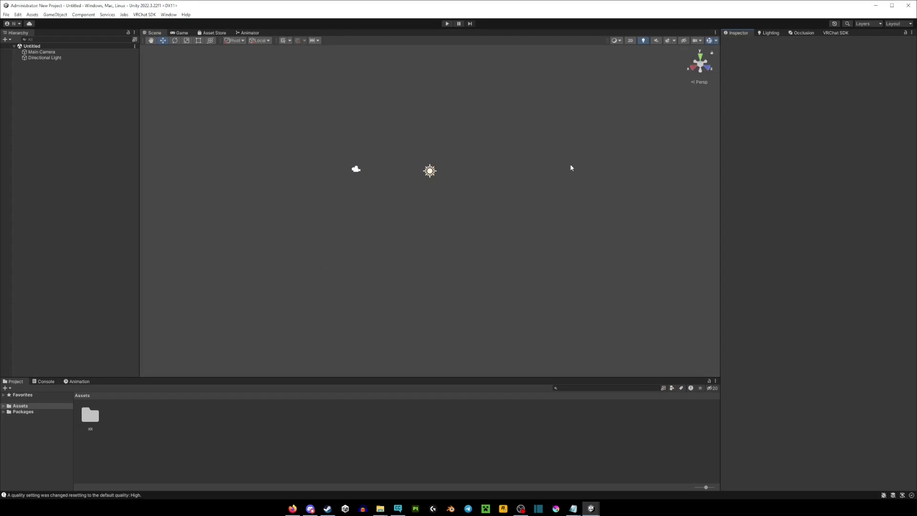
Show the VRChat SDK Control Panel and select the Username/Email and Password fields
click(145, 14)
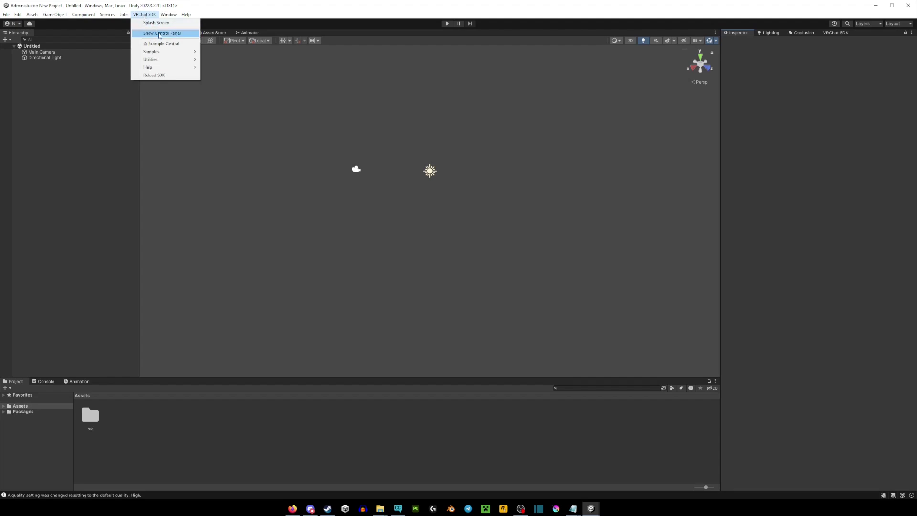
click(156, 33)
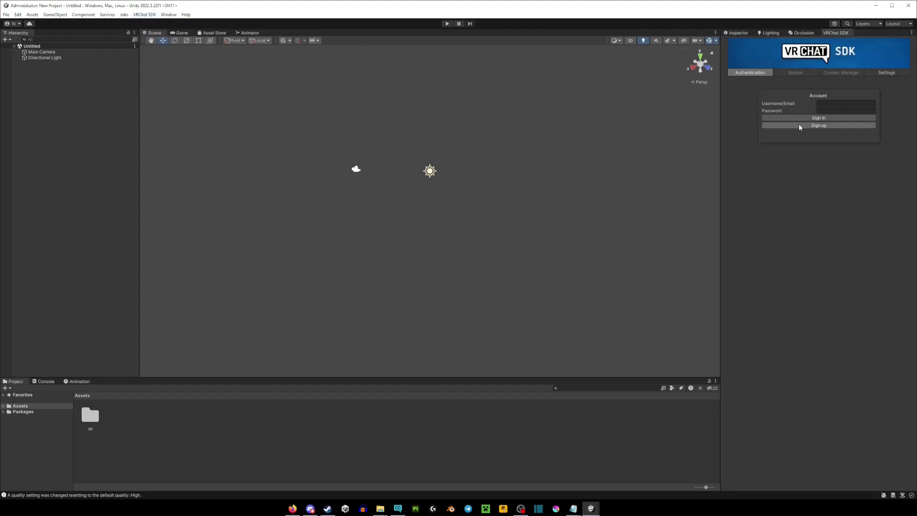
click(818, 104)
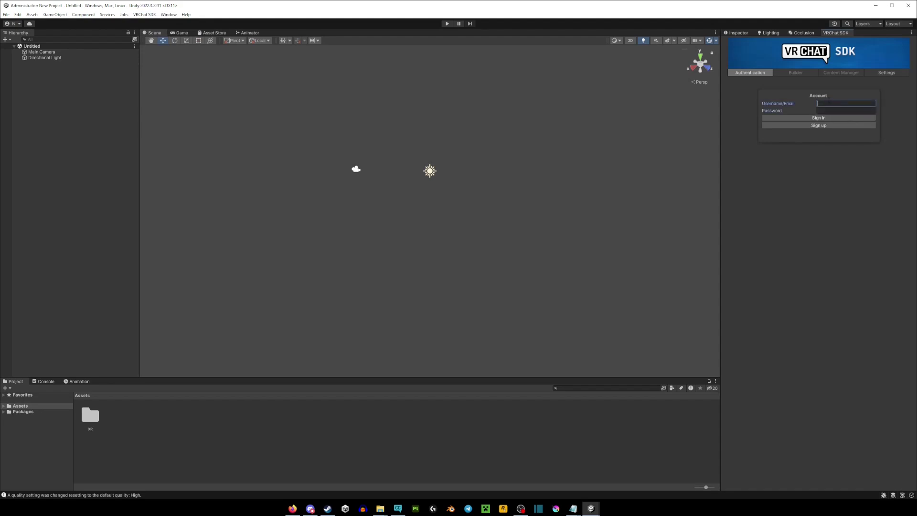
click(828, 110)
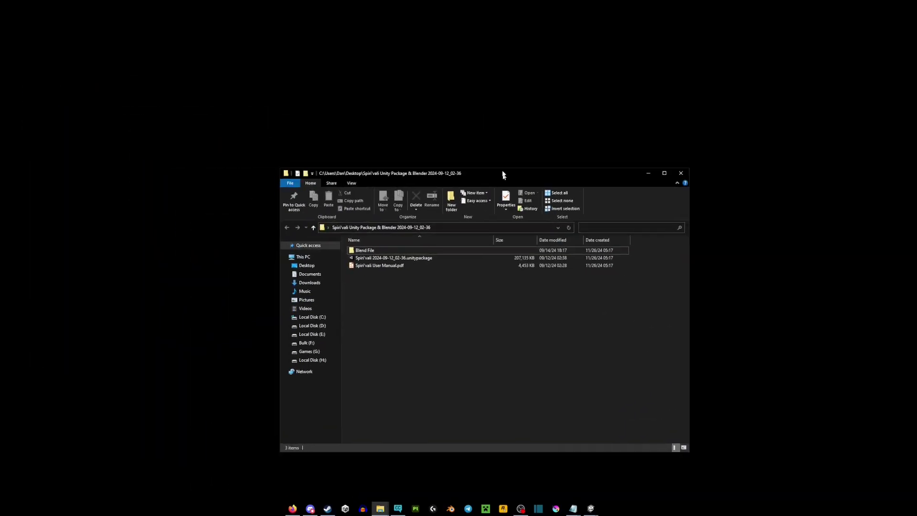
Drag the Spiri'vali .unitypackage from File Explorer onto the Unity editor
click(335, 251)
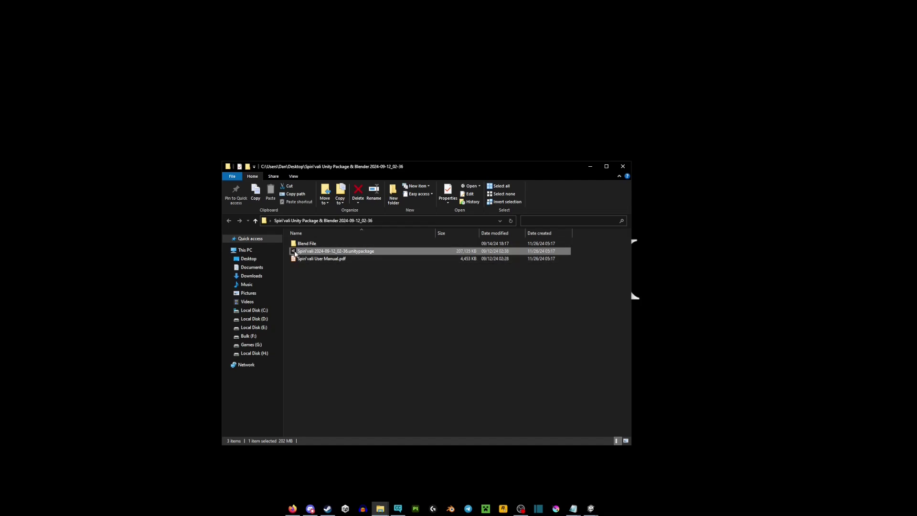
drag(294, 252, 690, 368)
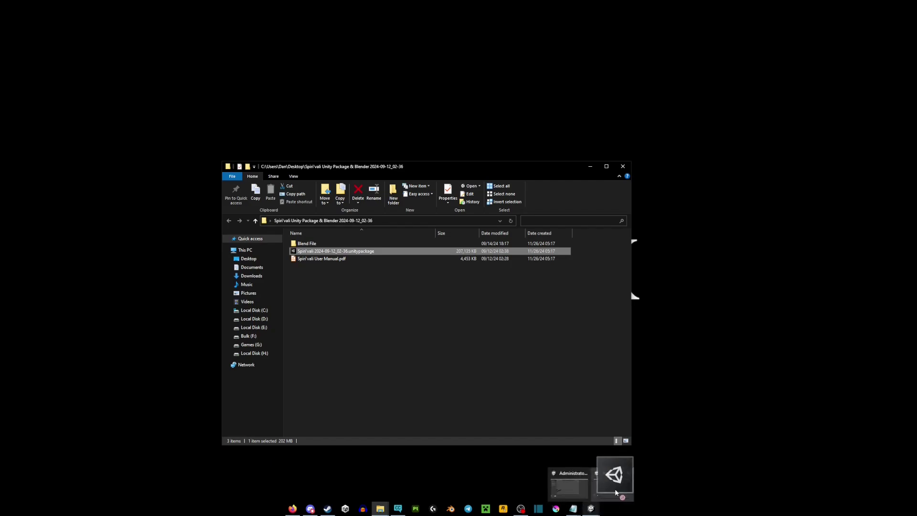
click(615, 489)
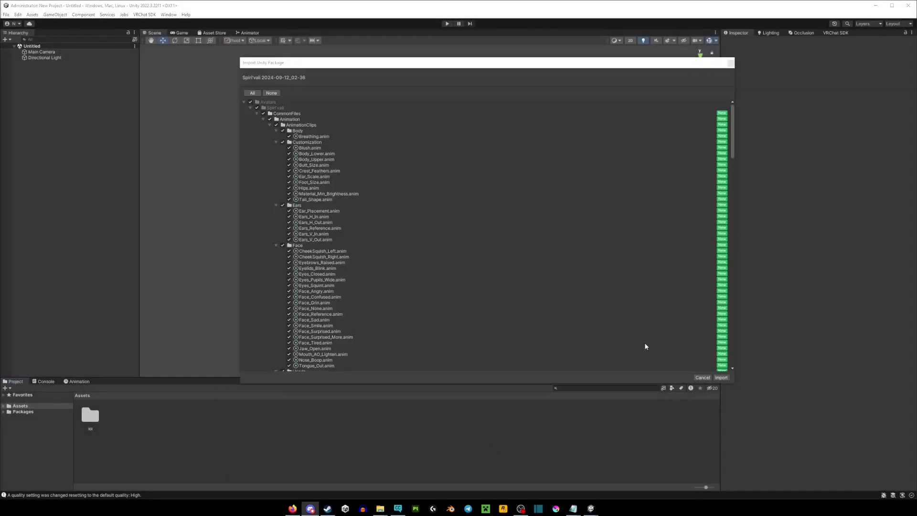
Import all Spiri'vali package files and open the Spiri'vali scene in Assets/Avatars/Spiri'vali
click(721, 377)
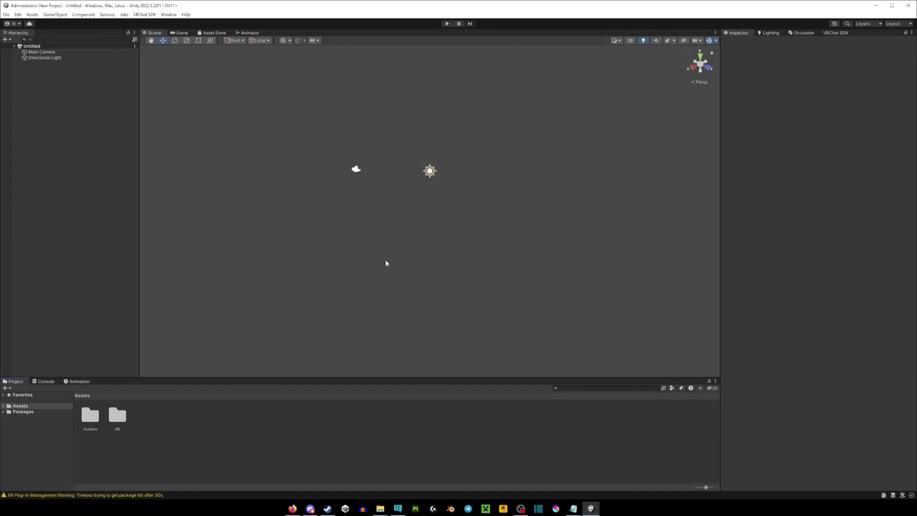
double_click(89, 413)
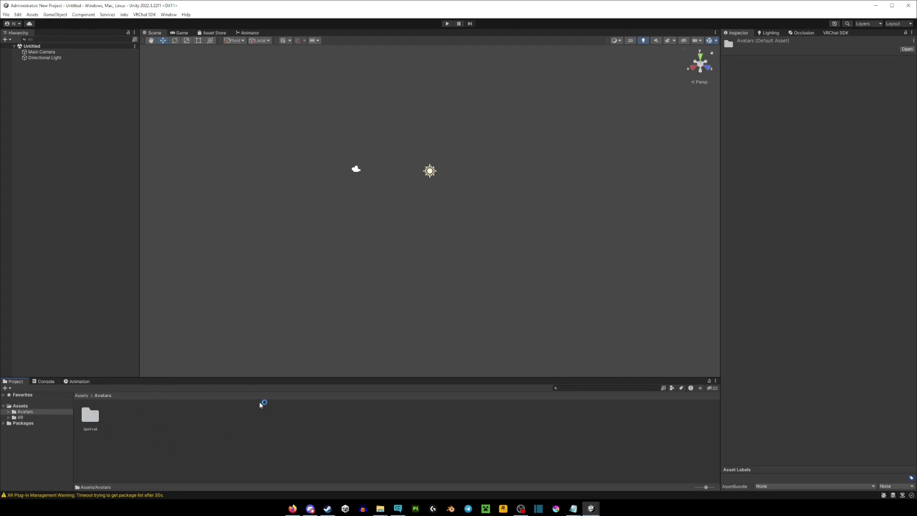
double_click(90, 419)
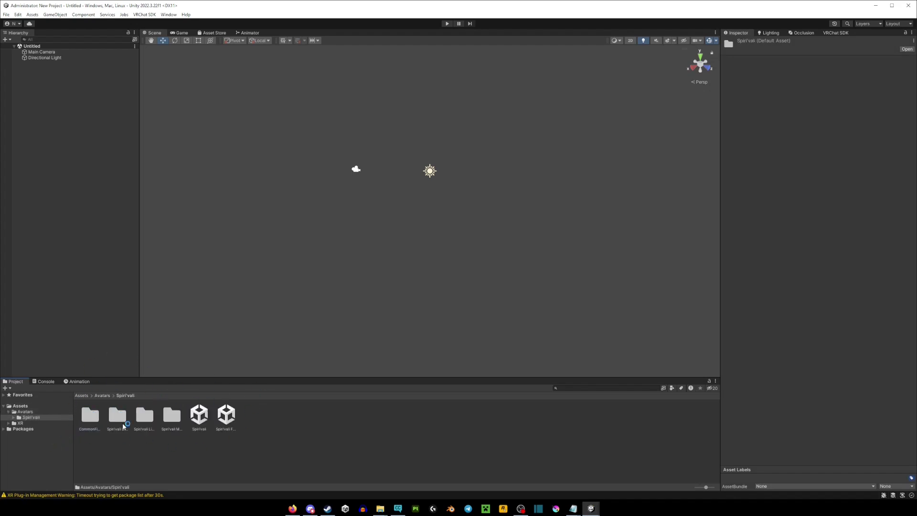
click(196, 415)
double_click(197, 415)
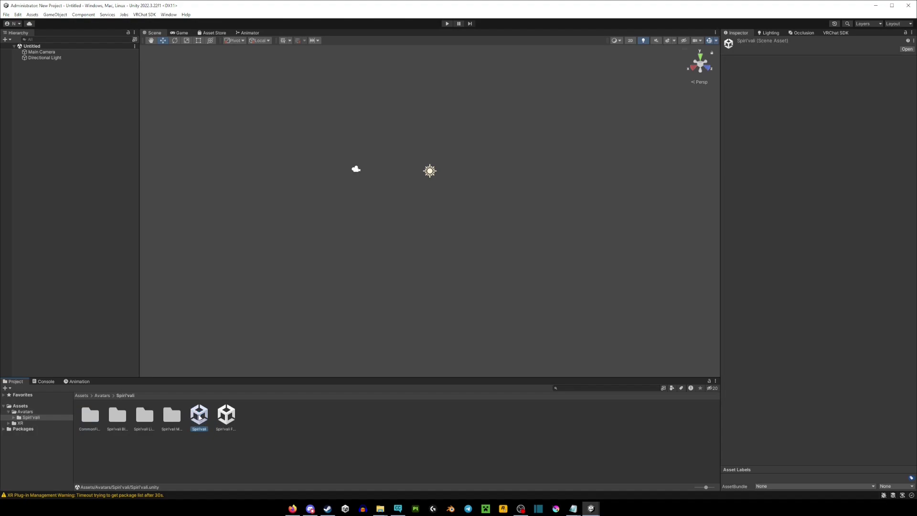
Orbit the Scene view toward the avatars and select the Spiri'vali Lime avatar
scroll(427, 211, up, 10)
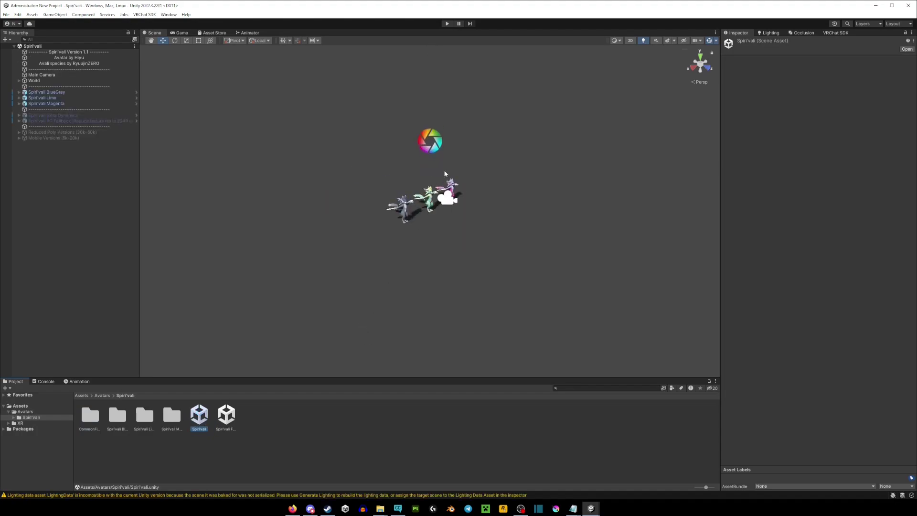
alt+drag(426, 211, 445, 165)
scroll(445, 164, up, 2)
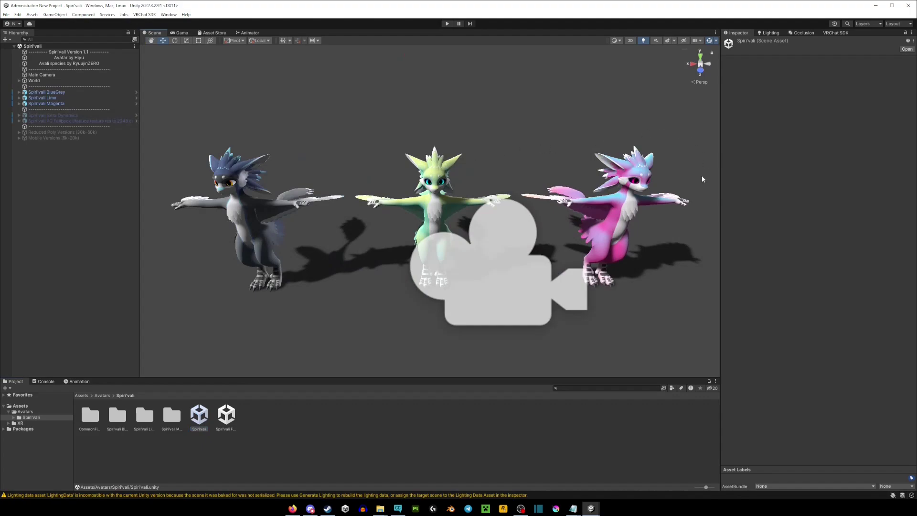
click(443, 197)
Search the Project window for 'poy', then clear it and return to the Spiri'vali folder
click(581, 388)
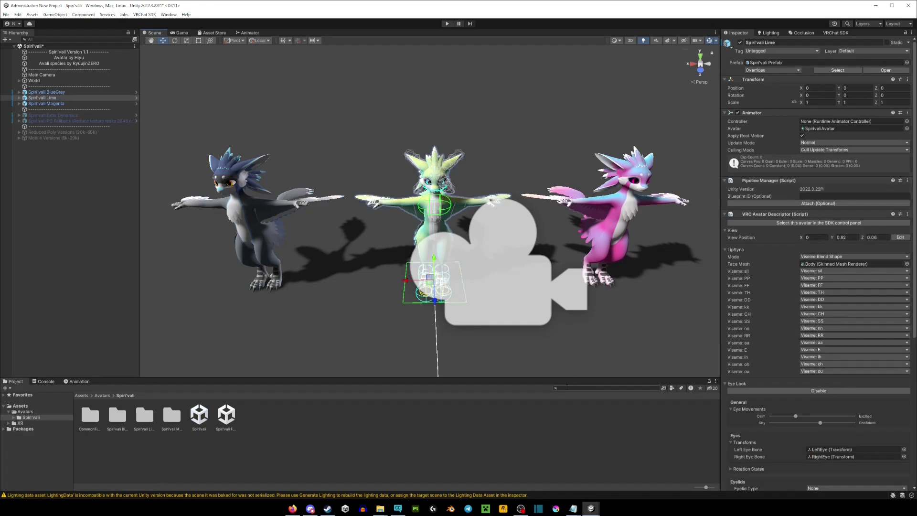
text(poy)
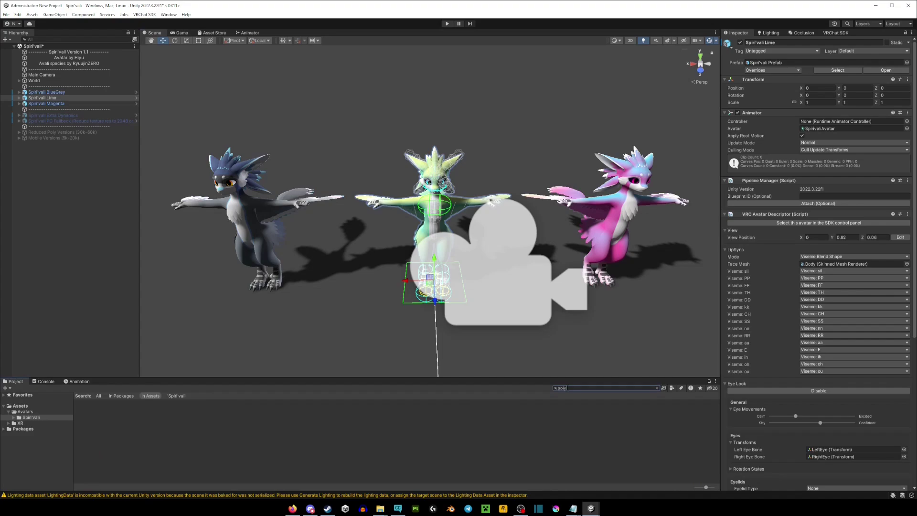
key(BackSpace)
key(BackSpace)
key(BackSpace)
key(BackSpace)
click(296, 451)
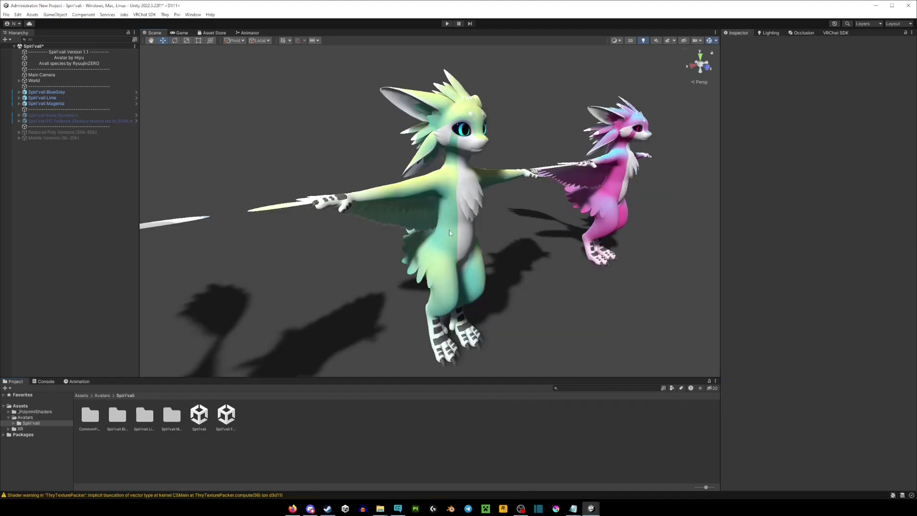
Select the Lime avatar's Body and set its material to .poiyomi > Poiyomi 8.0 > Poiyomi Outline
click(447, 185)
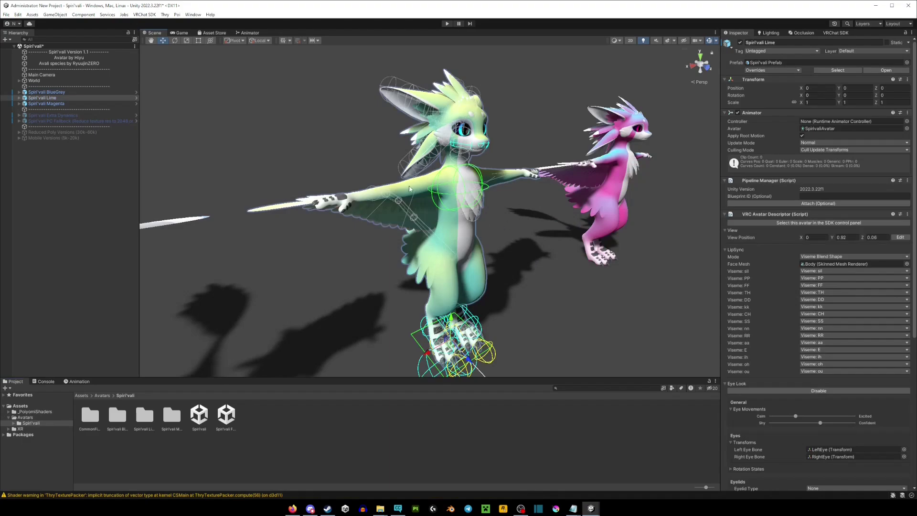
click(438, 181)
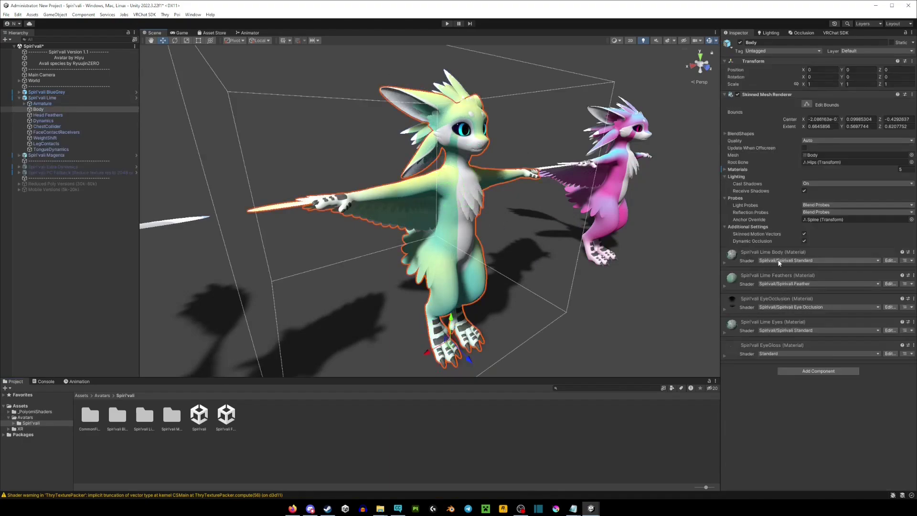
click(780, 261)
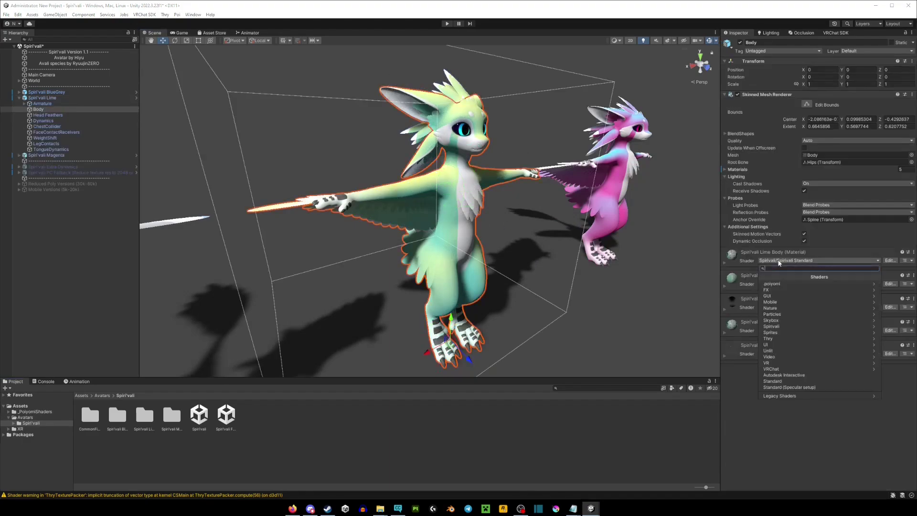
click(772, 284)
click(778, 290)
click(776, 284)
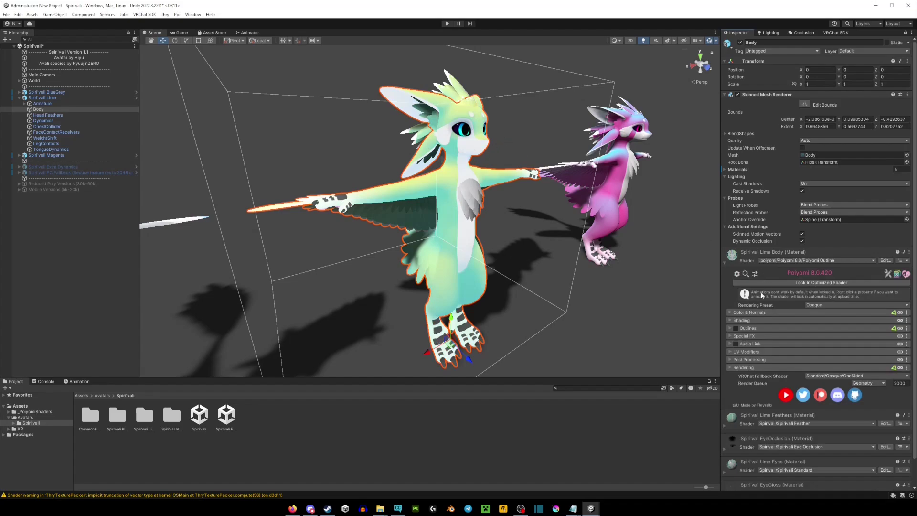
Change the Base Pass Lighting Type in the material's Shading settings
click(730, 321)
click(736, 338)
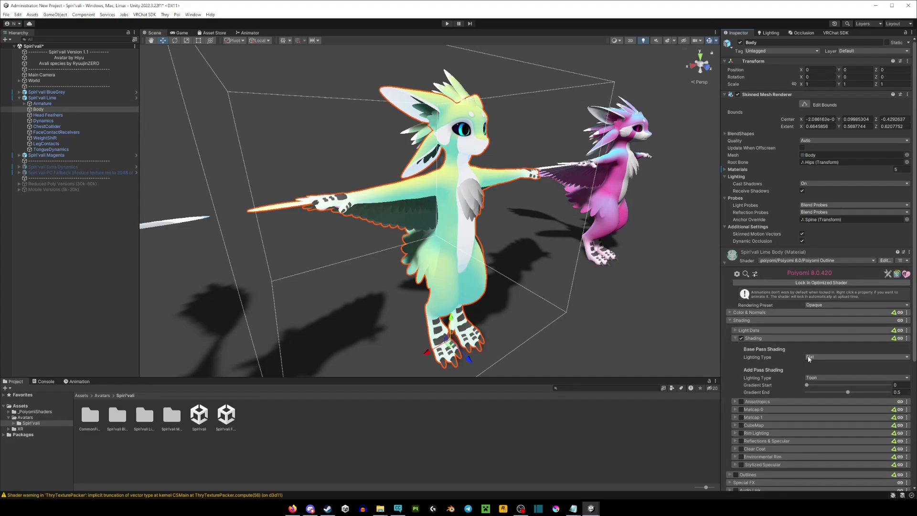
click(809, 359)
click(827, 412)
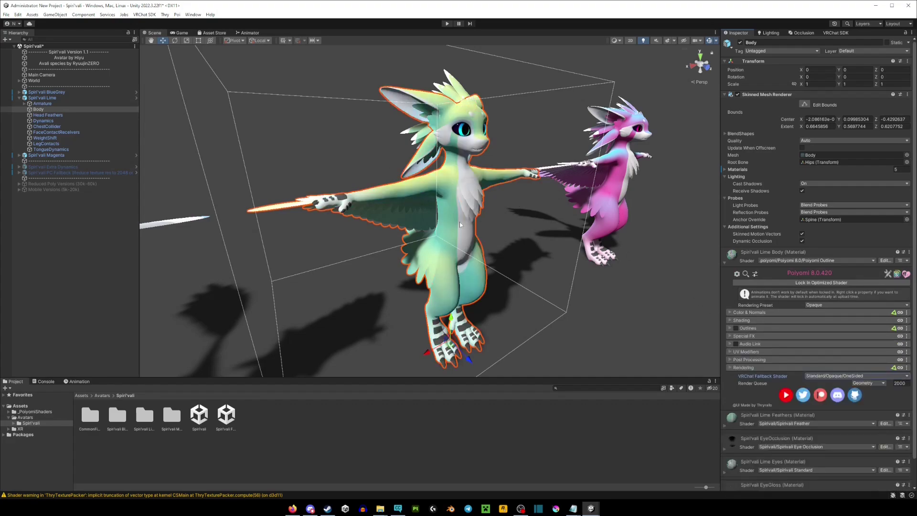
alt+drag(460, 222, 478, 226)
scroll(788, 230, down, 1)
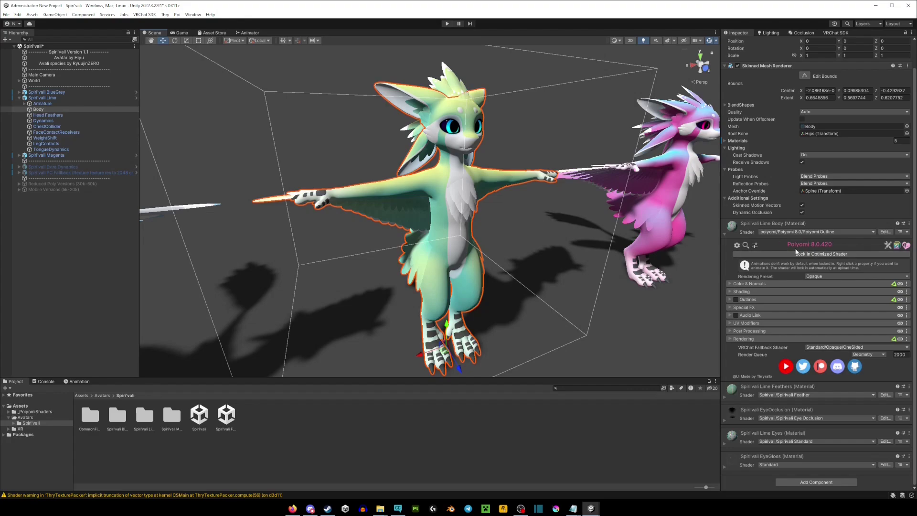
Collapse the shader panel and review the Body's BlendShapes, including MouthPress and NoseSneerRight/Left
click(724, 235)
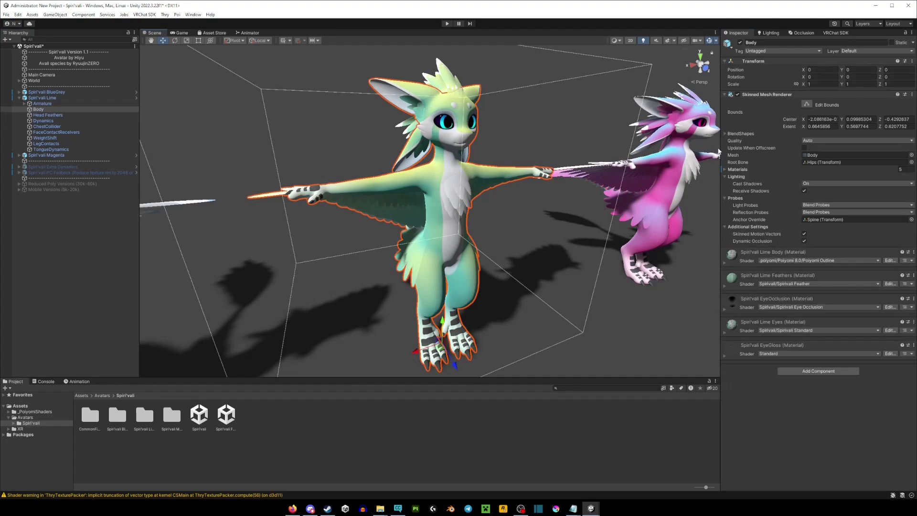
click(725, 134)
scroll(787, 197, down, 3)
scroll(787, 196, down, 8)
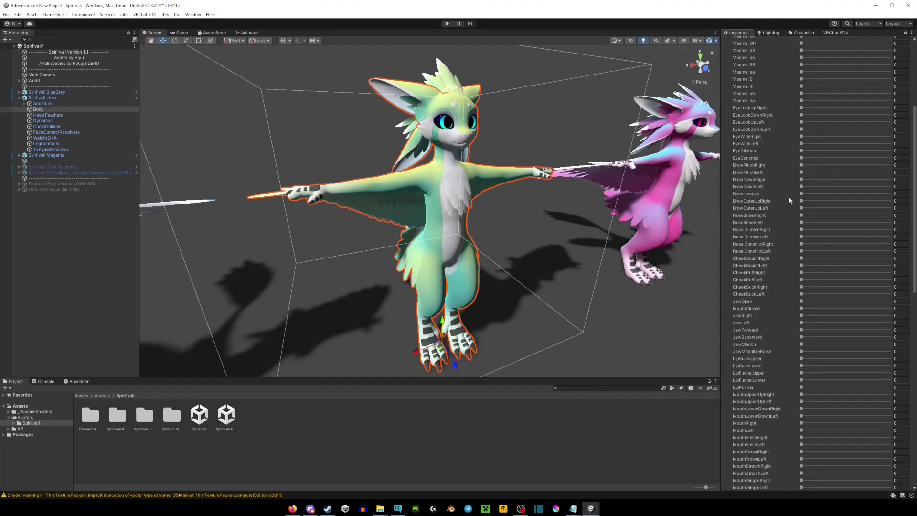
scroll(807, 210, down, 7)
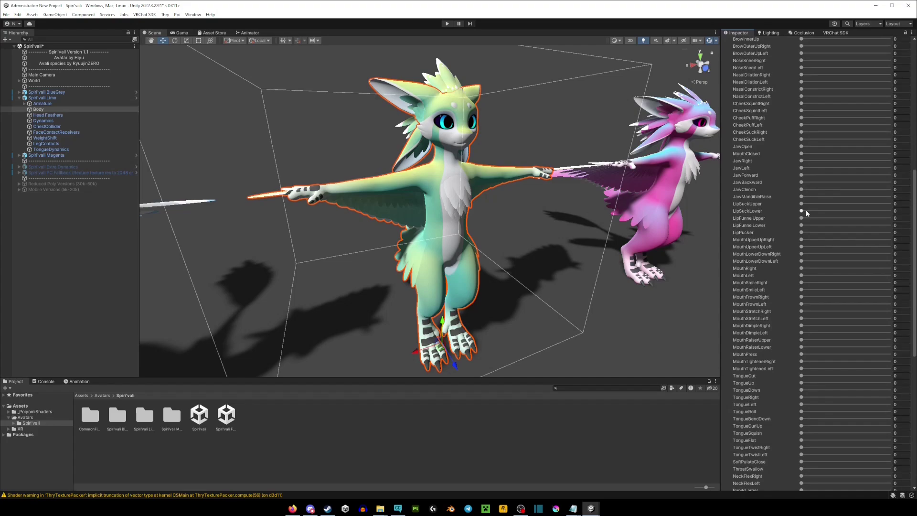
click(742, 220)
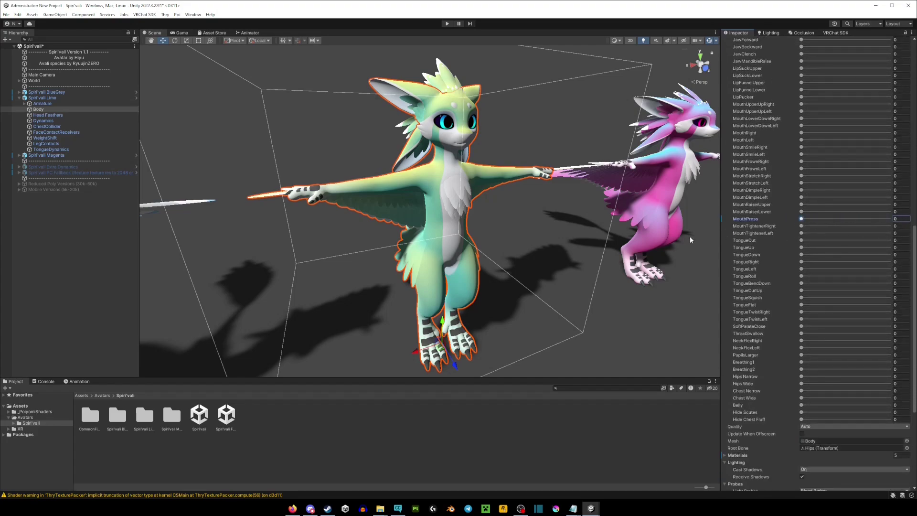
scroll(808, 276, up, 12)
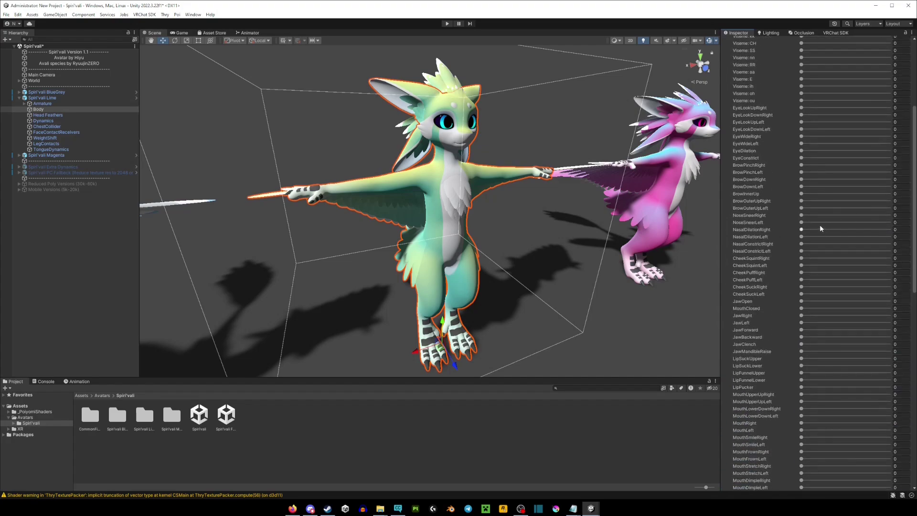
click(804, 215)
click(803, 222)
scroll(821, 264, down, 2)
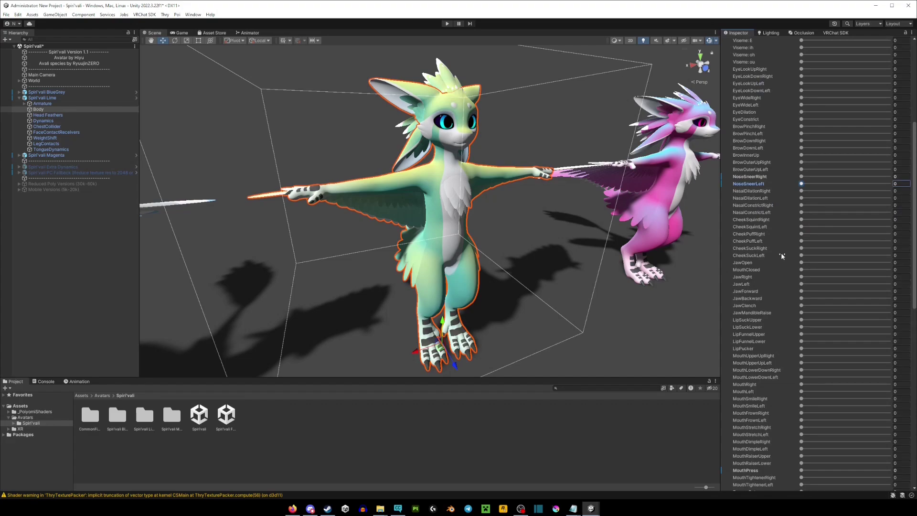
scroll(784, 246, up, 8)
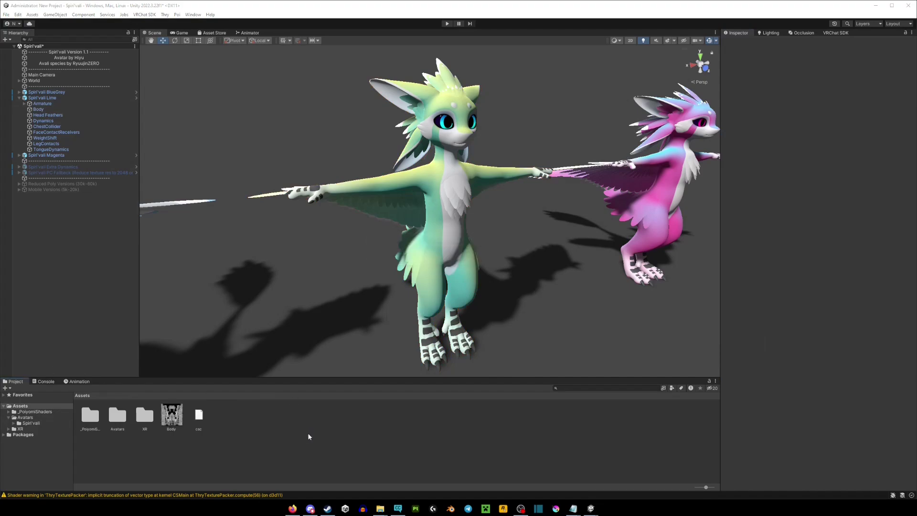
Apply Body.png to the Albedo slot of the Lime avatar's Spiri'vali Lime Feathers material
click(435, 245)
click(443, 236)
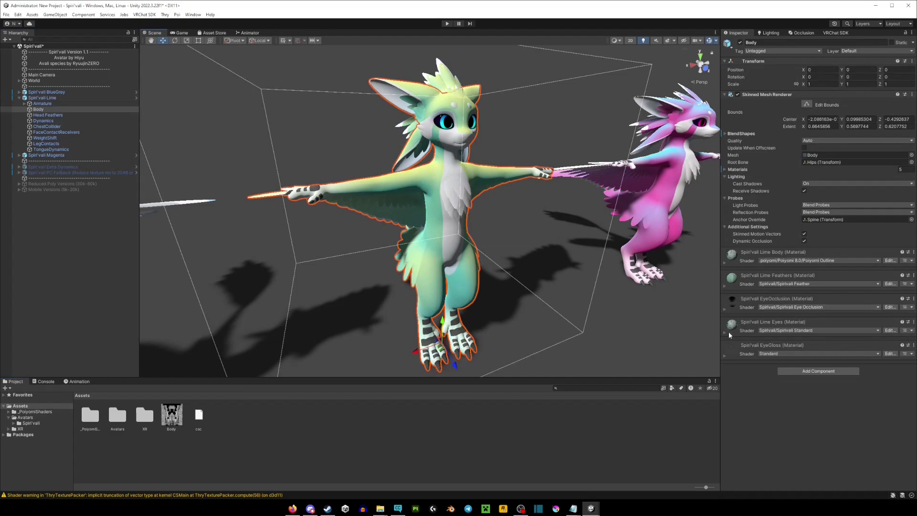
click(724, 286)
drag(171, 414, 736, 303)
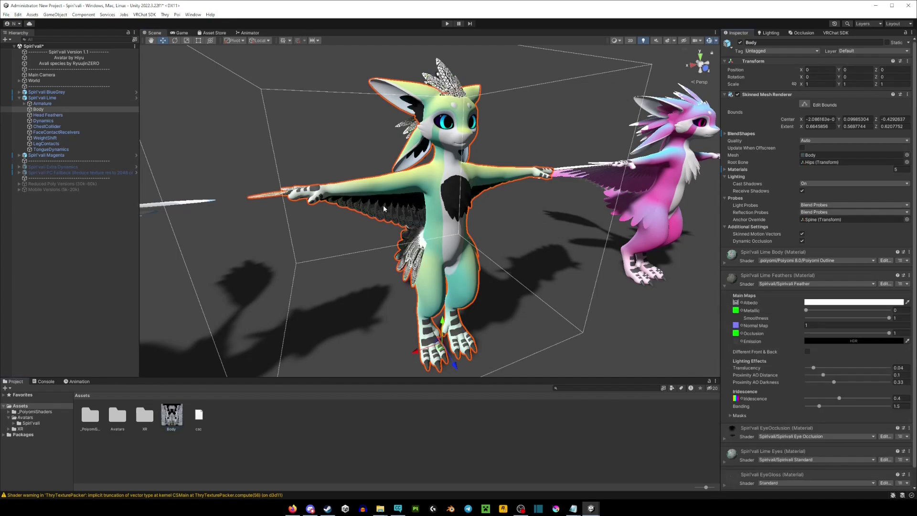
alt+drag(385, 208, 423, 238)
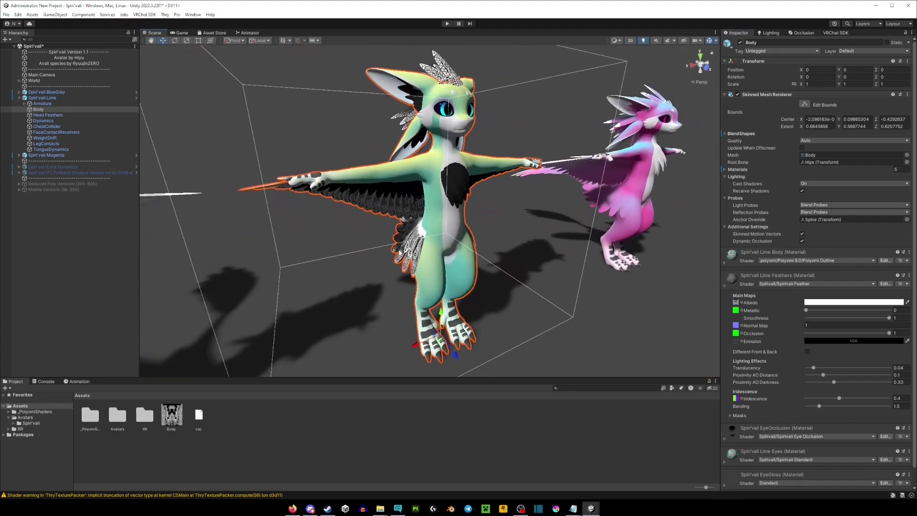
Confirm Body.png's import Max Size stays at 2048
click(172, 416)
click(815, 244)
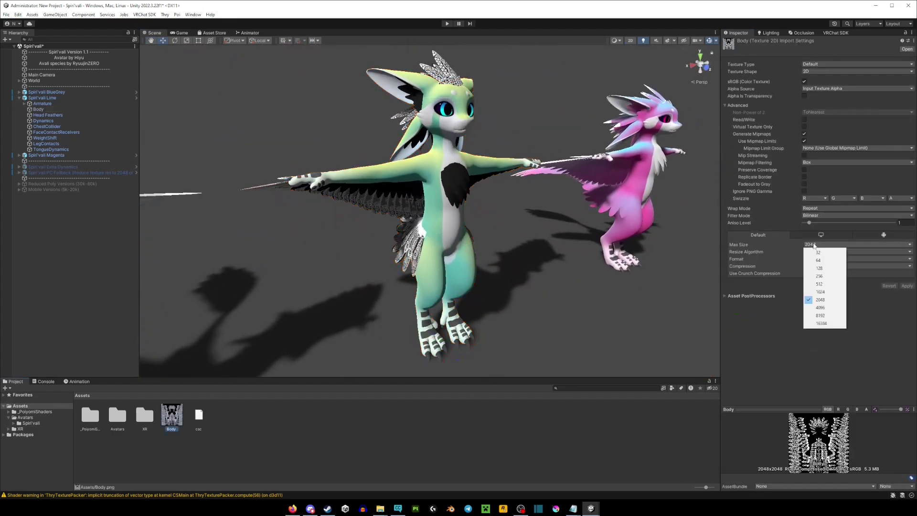
click(815, 300)
scroll(430, 224, up, 1)
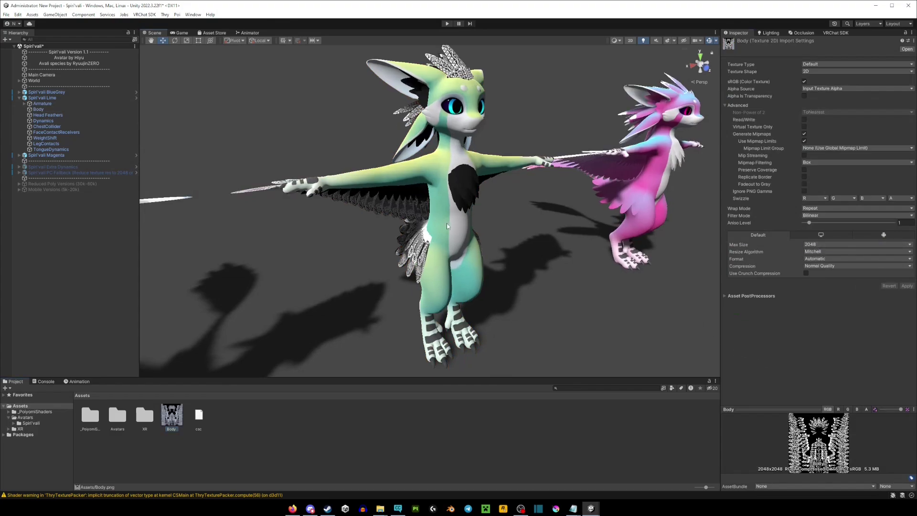
alt+drag(448, 226, 461, 247)
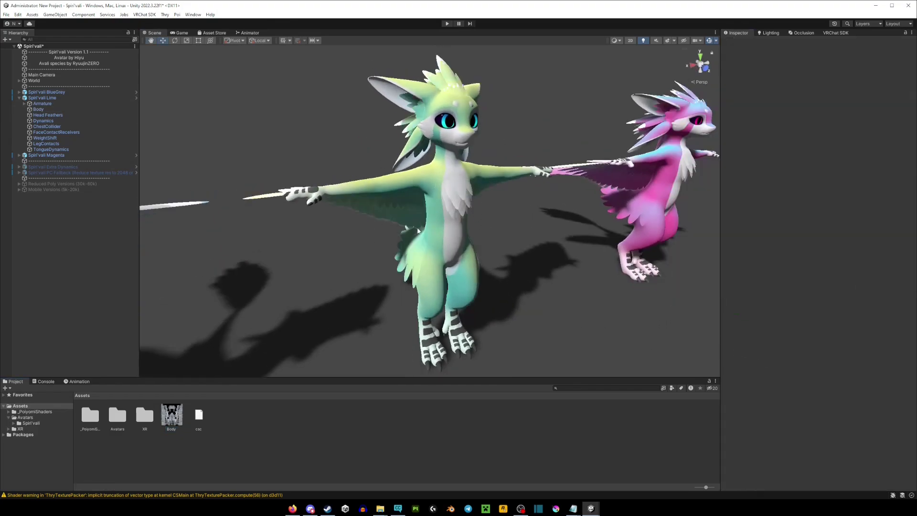
click(31, 99)
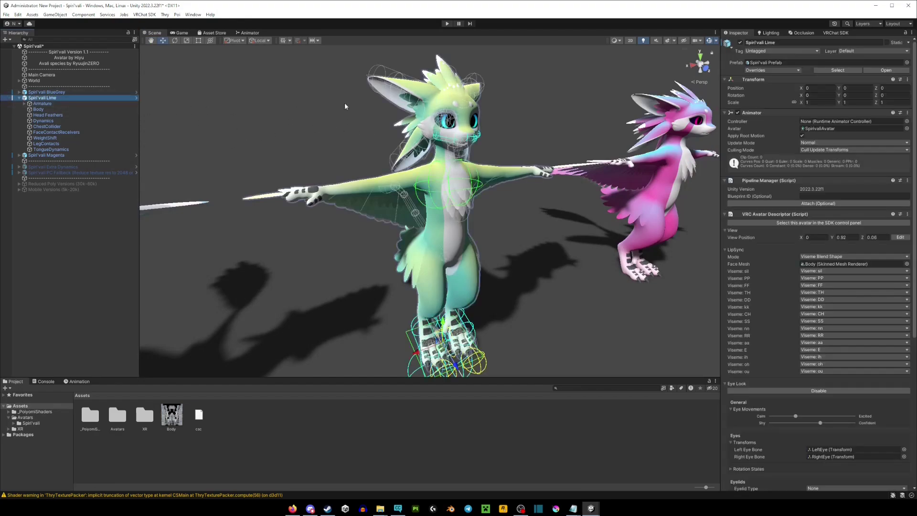
click(710, 41)
click(711, 41)
scroll(447, 94, up, 3)
alt+drag(447, 94, 401, 150)
scroll(401, 150, up, 2)
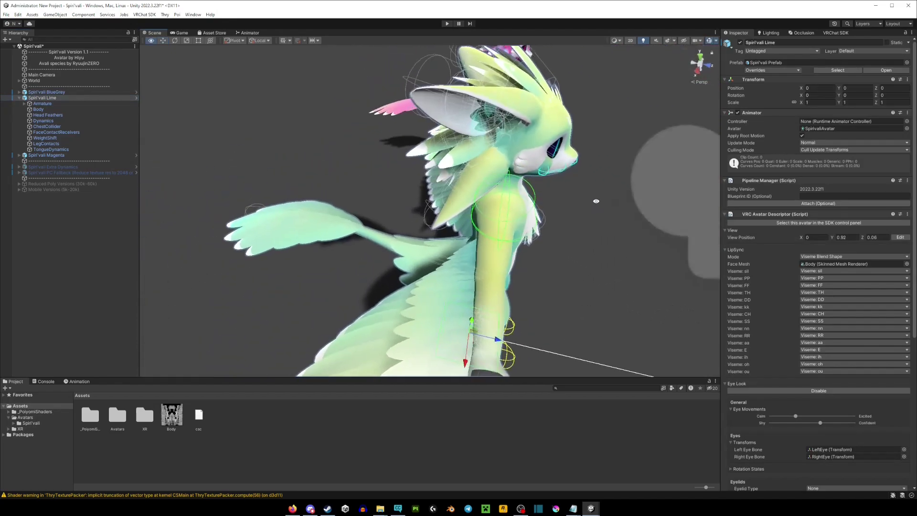
alt+right_drag(400, 150, 416, 172)
alt+drag(416, 172, 268, 253)
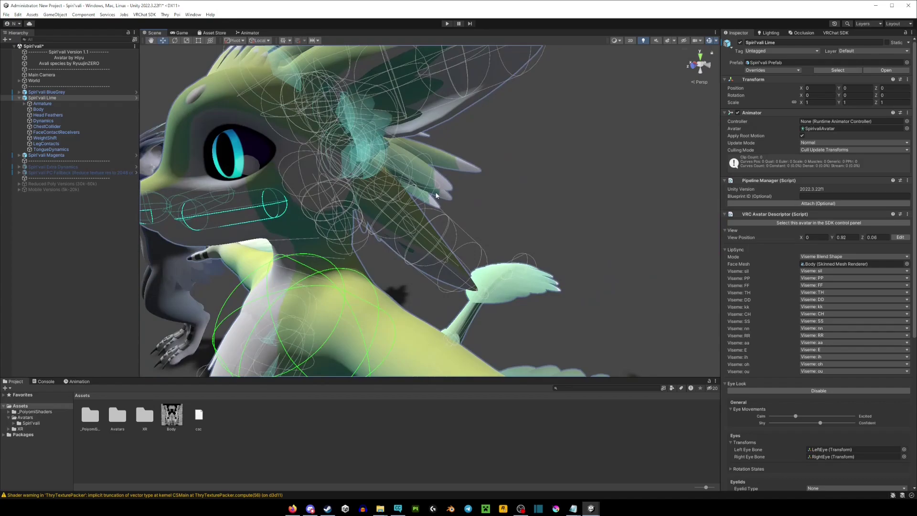
scroll(386, 254, down, 3)
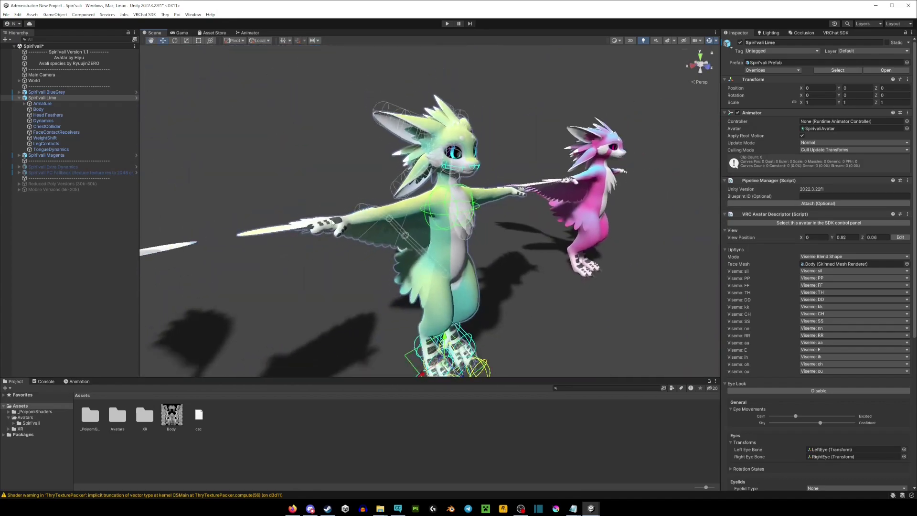
click(448, 24)
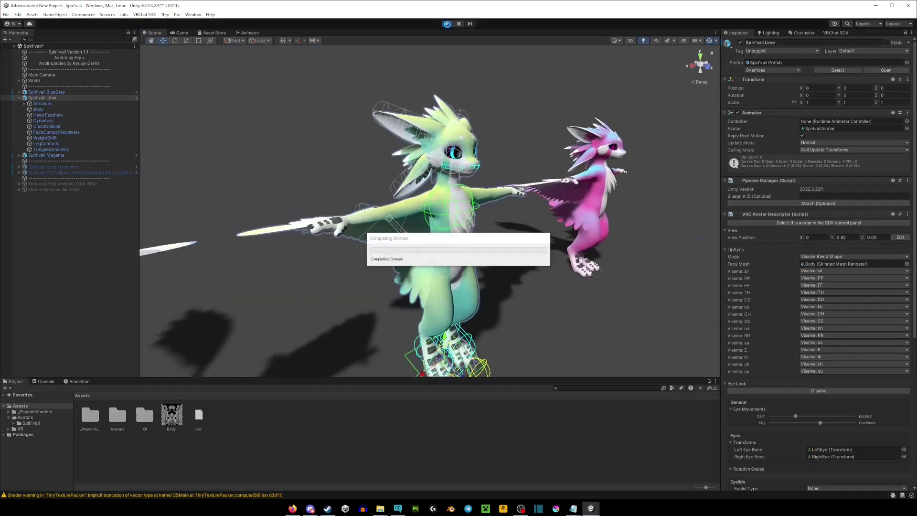
click(43, 98)
drag(403, 337, 334, 337)
click(448, 23)
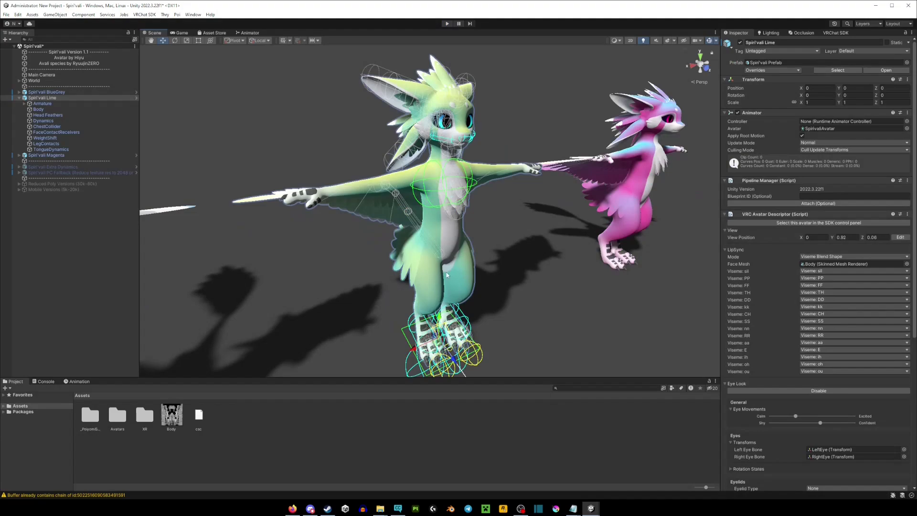
Expand the Lime avatar's Armature hierarchy through hips, spine, chest and neck to the head bones
click(167, 262)
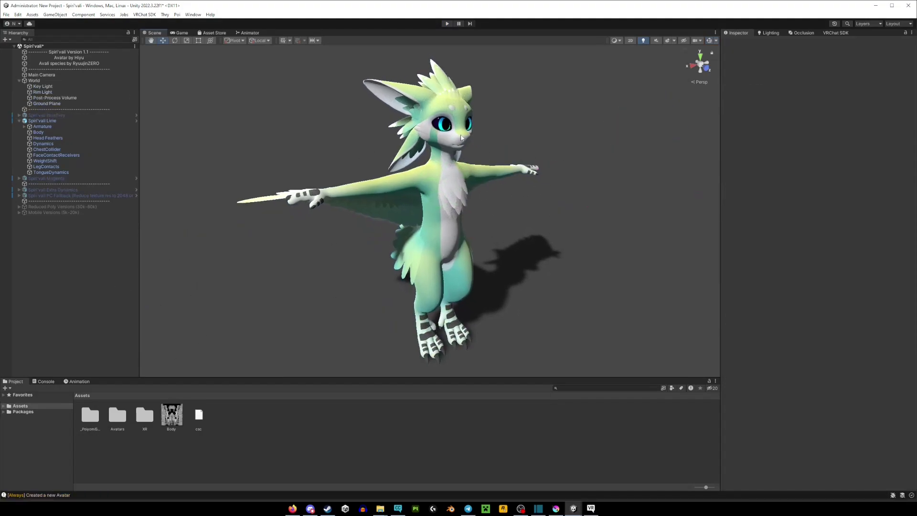
click(58, 122)
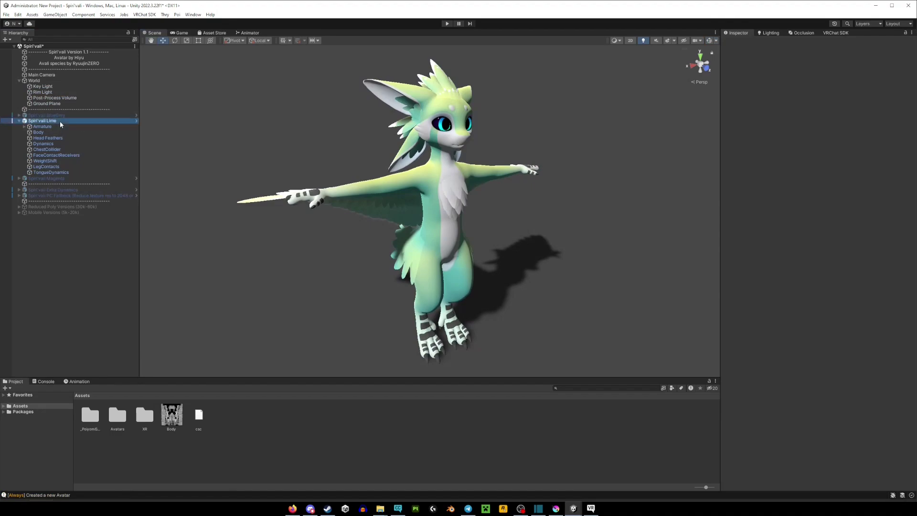
click(20, 122)
click(19, 122)
click(25, 127)
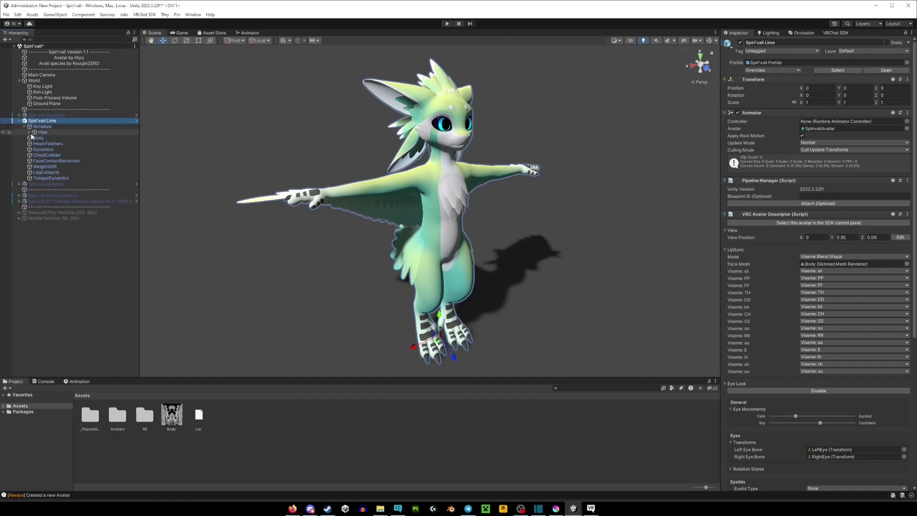
click(29, 132)
click(34, 172)
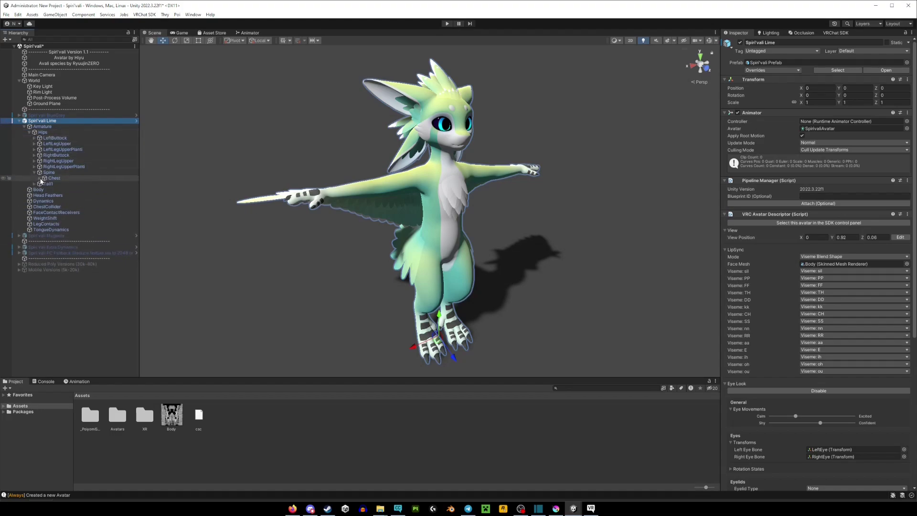
click(40, 178)
click(44, 184)
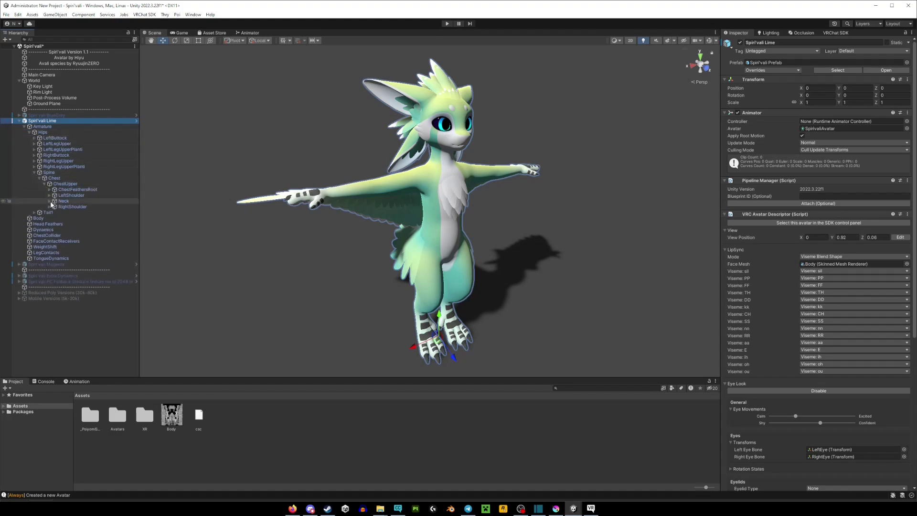
click(49, 201)
click(55, 207)
scroll(105, 220, down, 3)
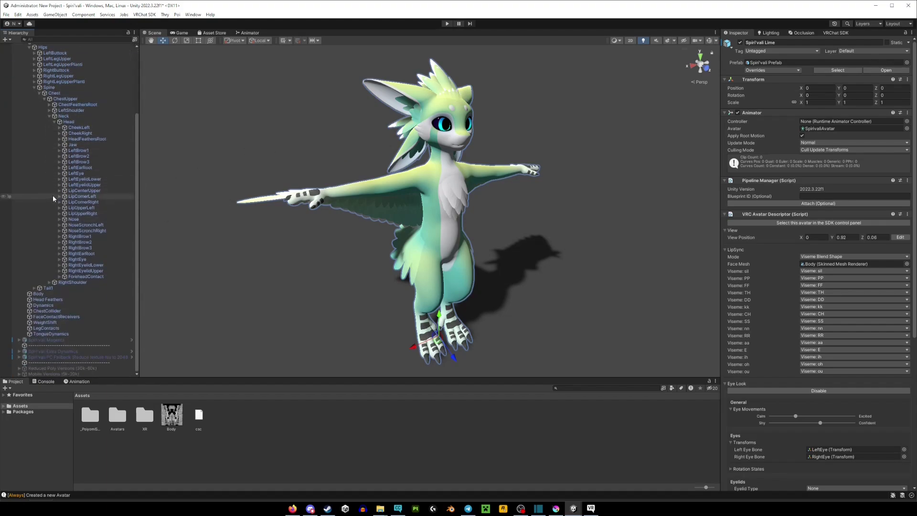
Select the Tail1 bone, frame it in the scene and review its components
click(48, 288)
alt+click(34, 288)
key(f)
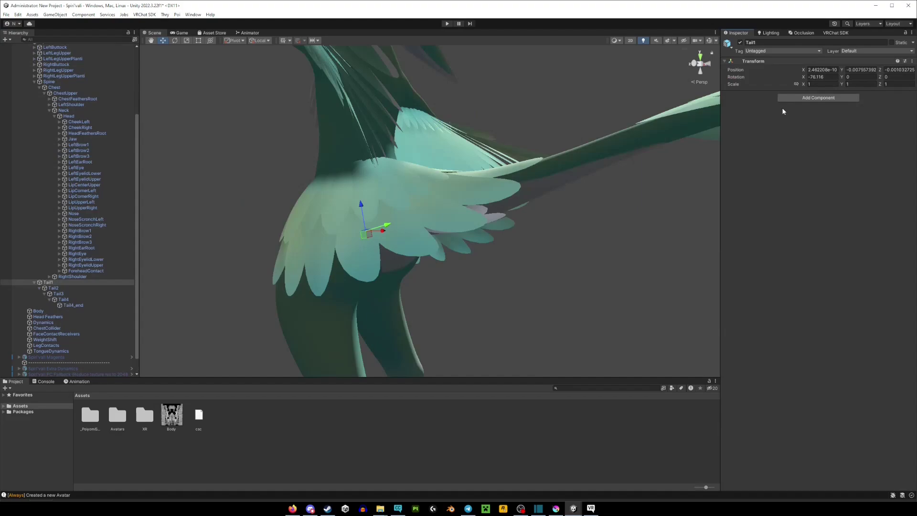
click(813, 98)
click(810, 138)
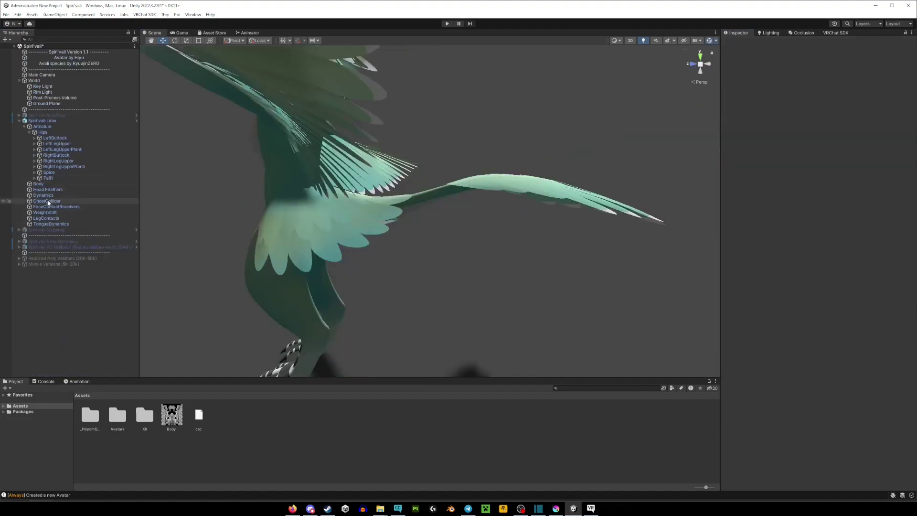
Review the tail, ear and head-feather VRC Phys Bone components on the Dynamics object
click(42, 184)
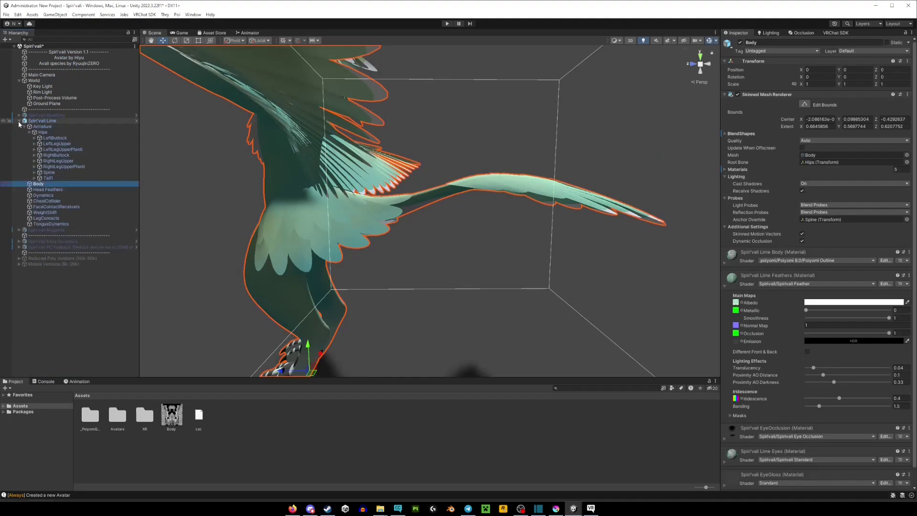
click(53, 195)
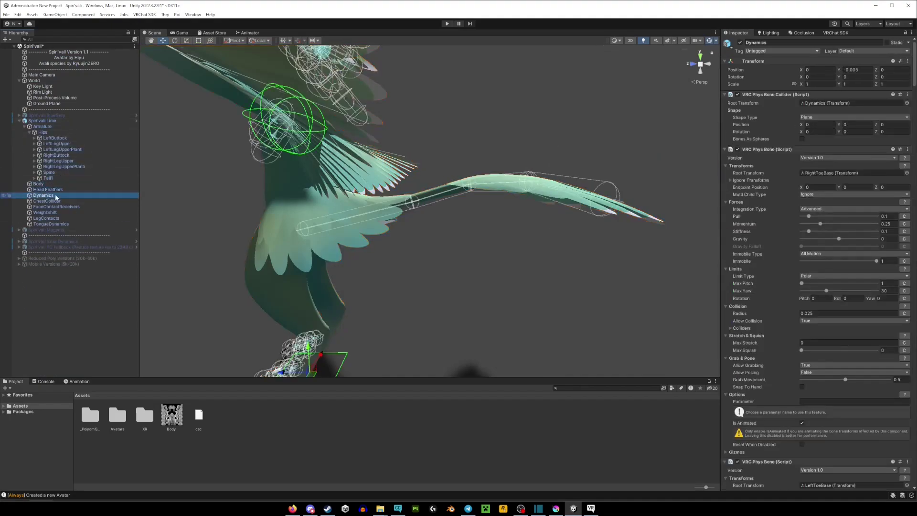
scroll(382, 228, down, 6)
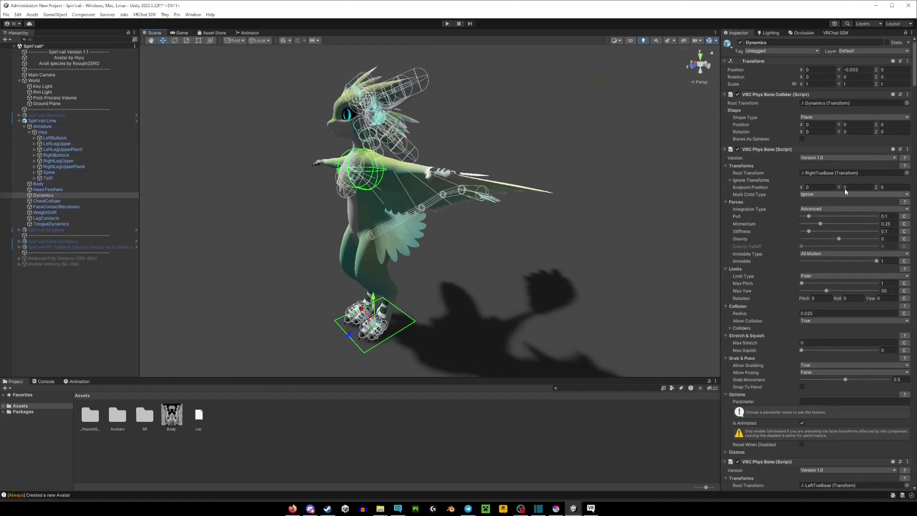
scroll(819, 199, down, 5)
scroll(819, 198, down, 10)
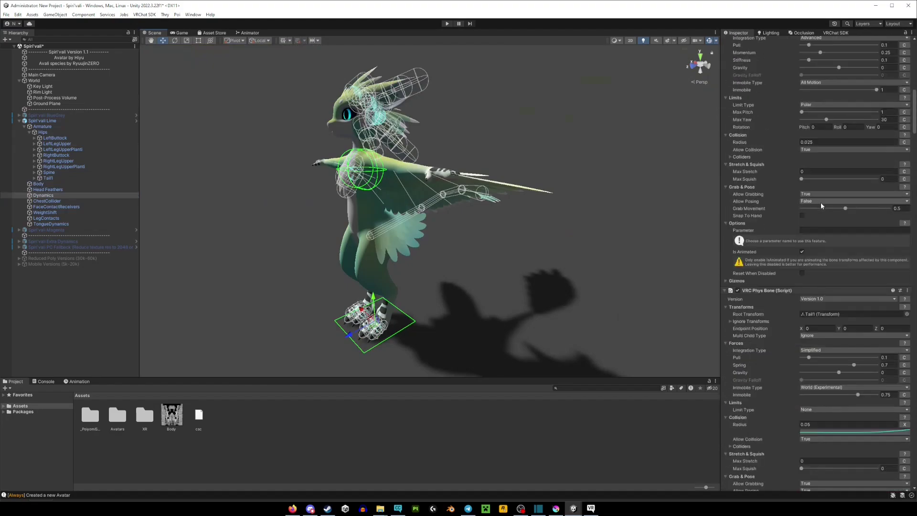
scroll(821, 203, down, 10)
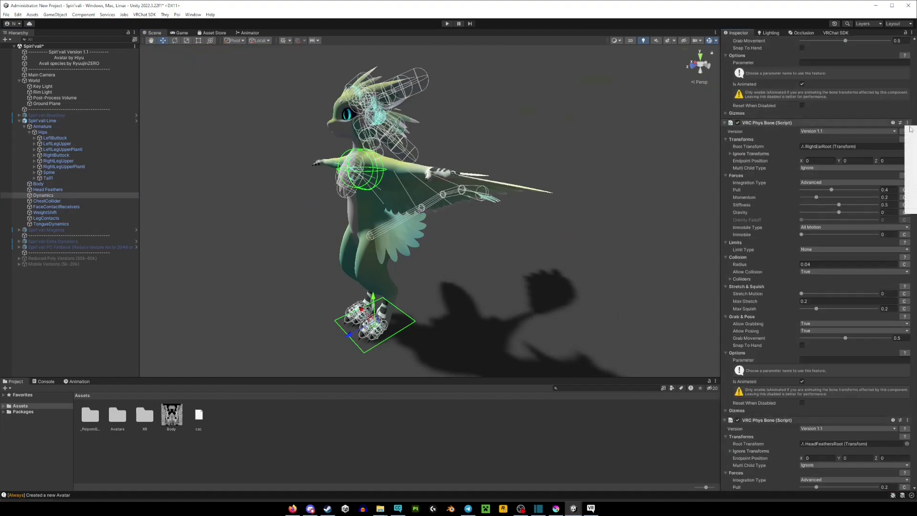
click(878, 116)
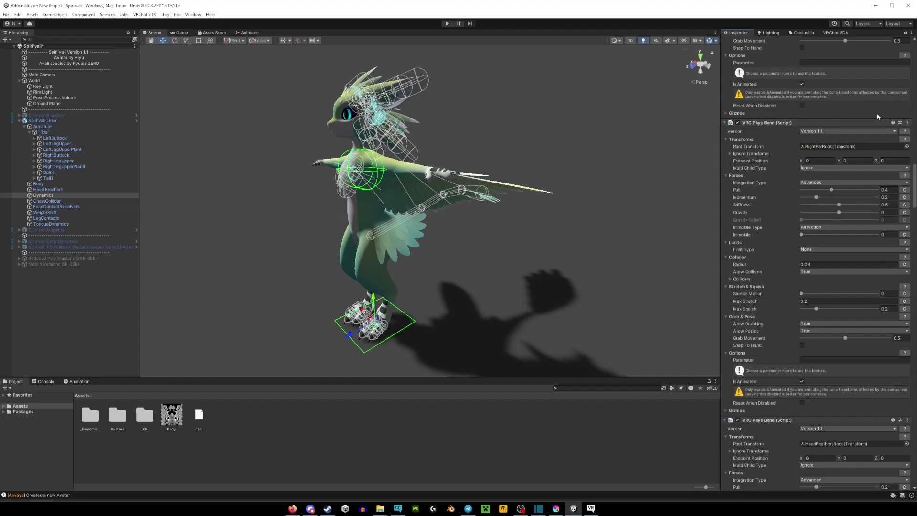
middle_drag(373, 154, 448, 181)
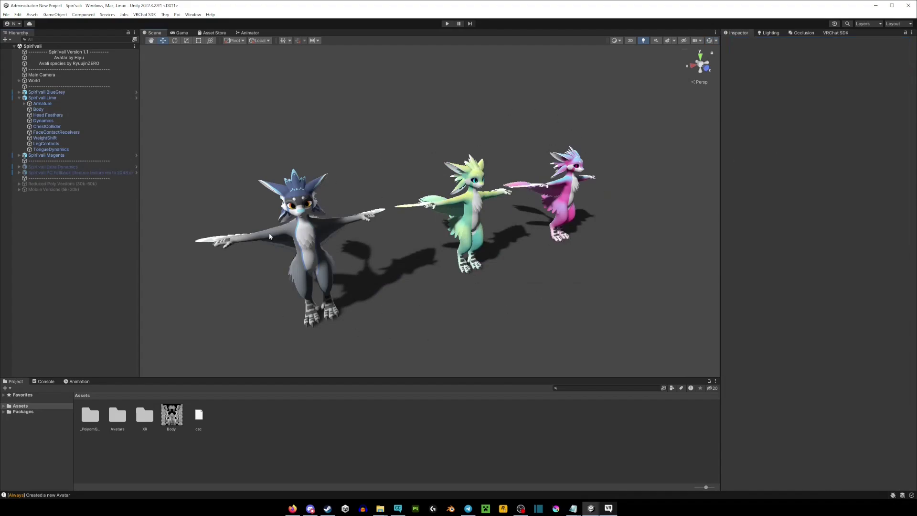
click(311, 231)
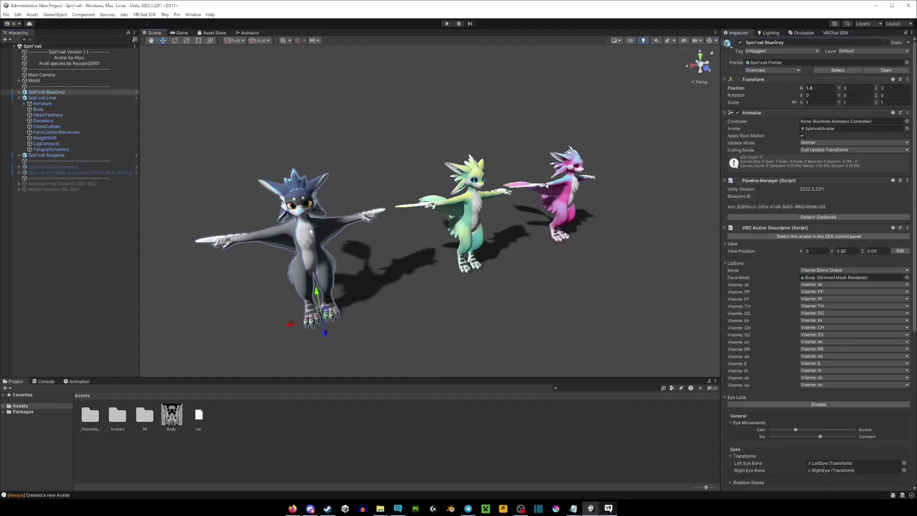
click(741, 43)
click(555, 193)
key(alt+shift+a)
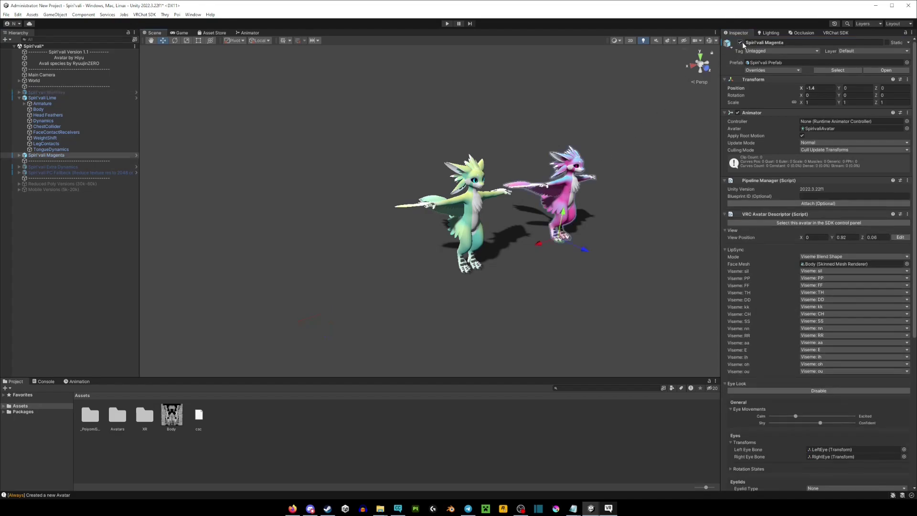
scroll(443, 235, up, 6)
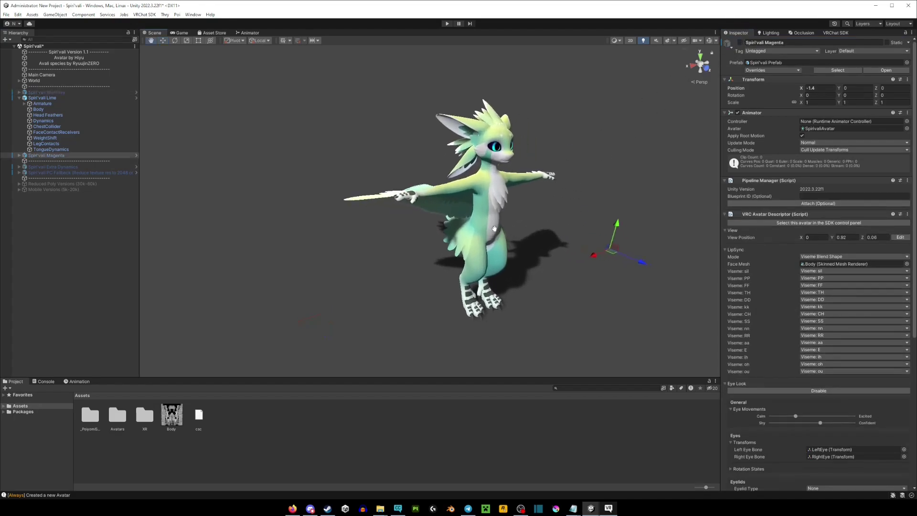
middle_drag(443, 236, 457, 244)
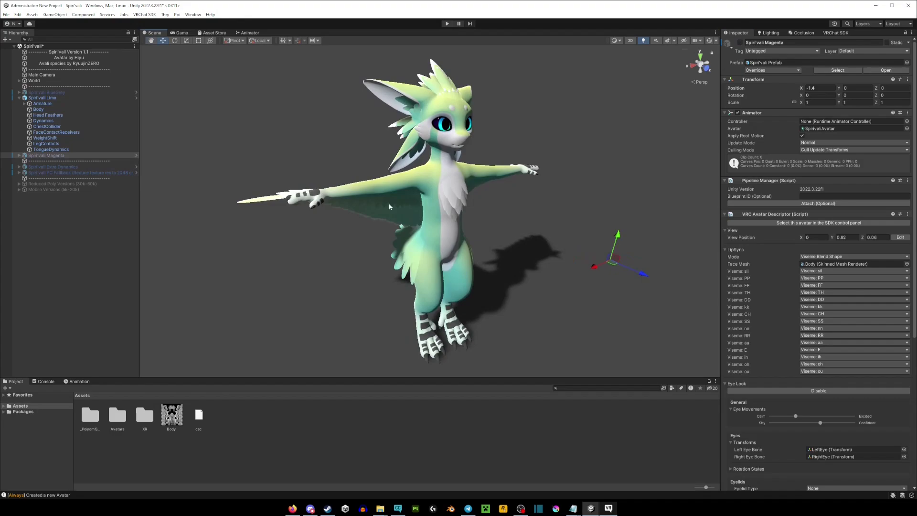
click(102, 262)
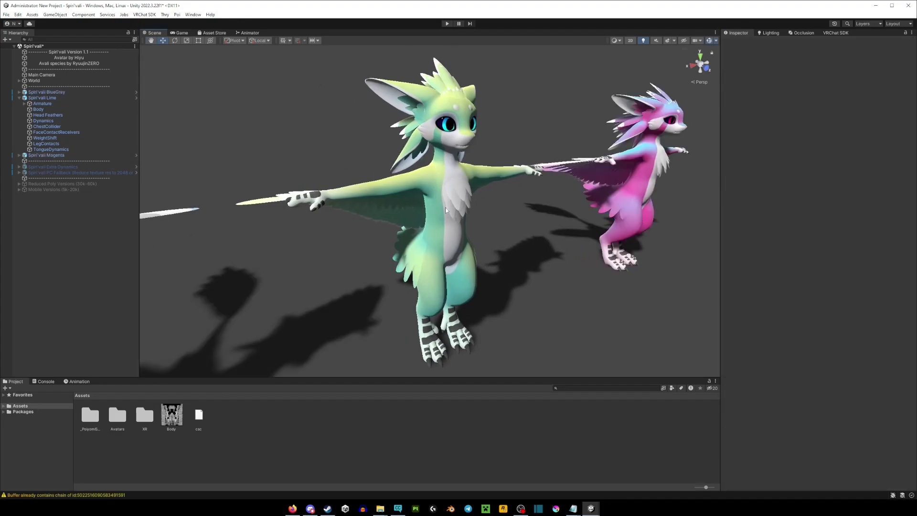
In the VRChat SDK Builder, name the avatar Avali and add a creator-credit description
click(832, 33)
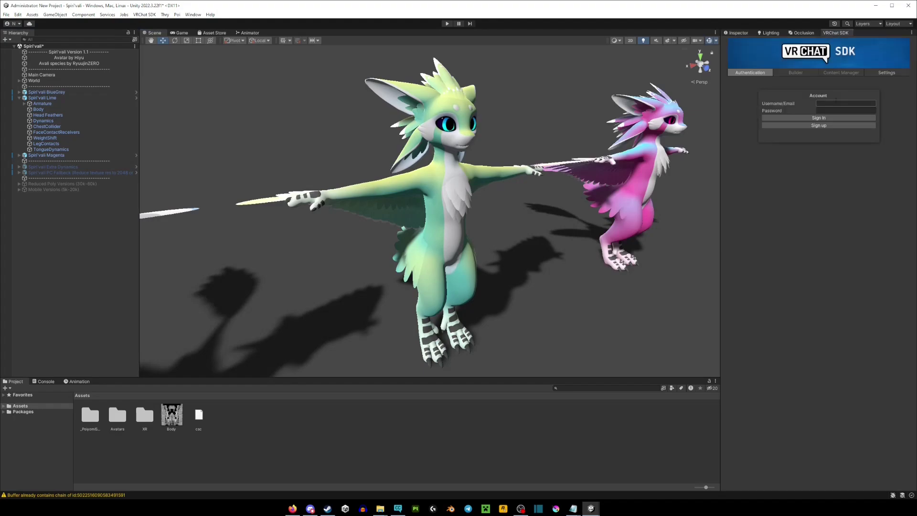
click(795, 73)
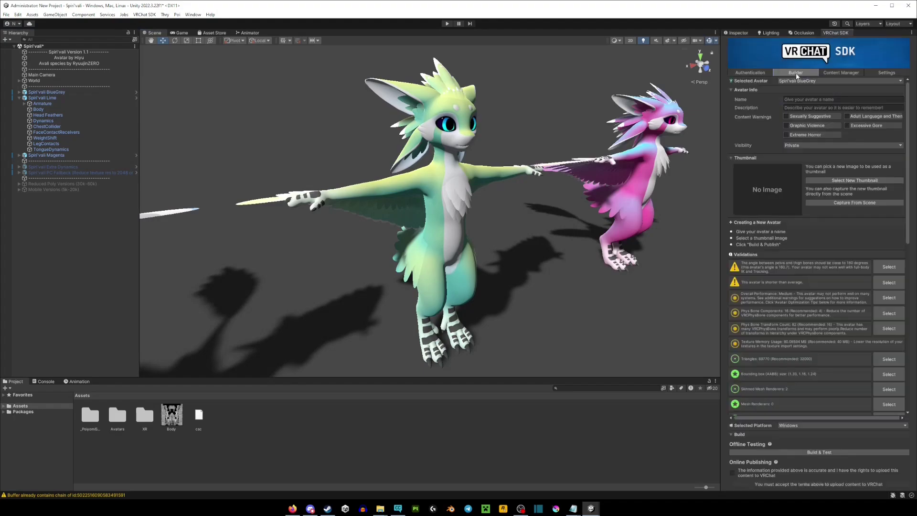
click(800, 100)
text(Avali)
click(798, 107)
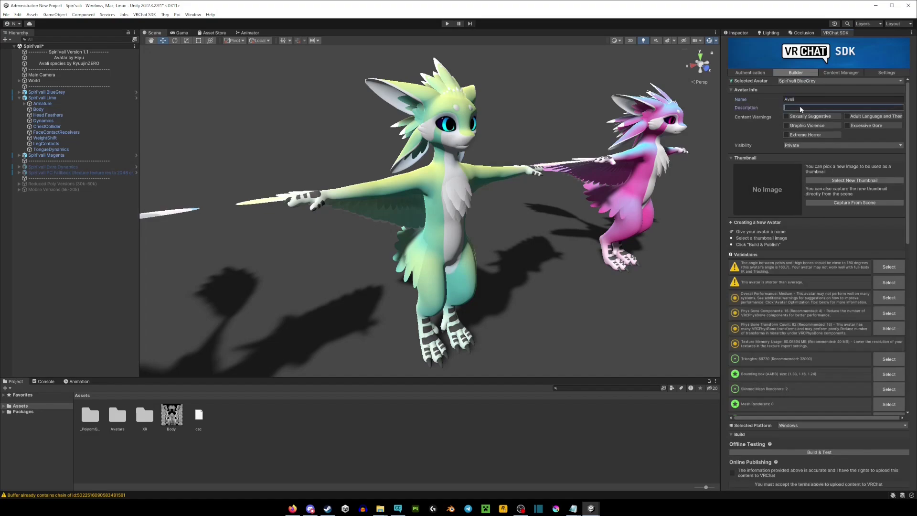
text(by 20ni)
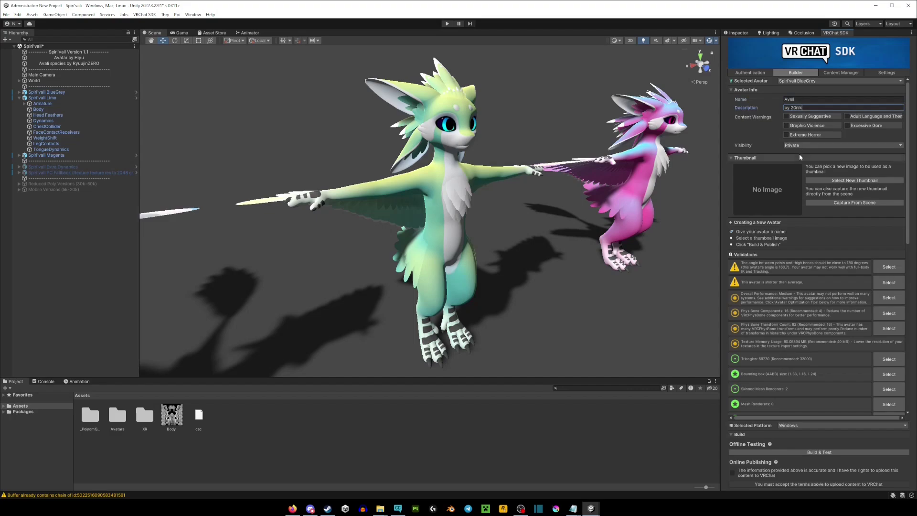
text(k)
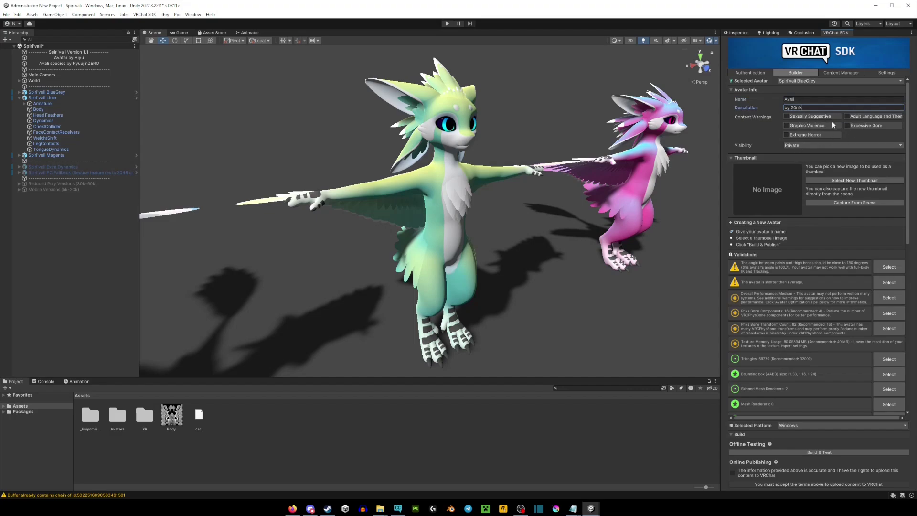
Leave the avatar's visibility on Private and expand the Thumbnail options
click(783, 115)
click(801, 145)
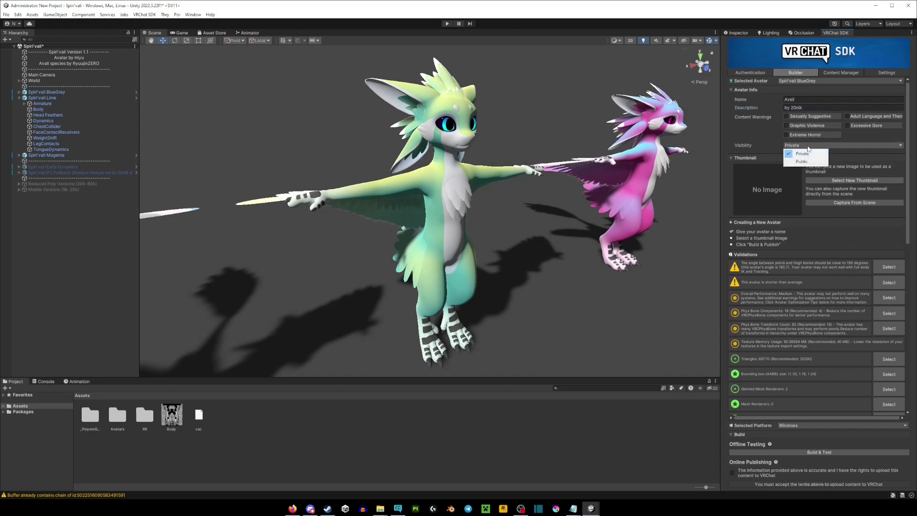
click(820, 154)
click(819, 158)
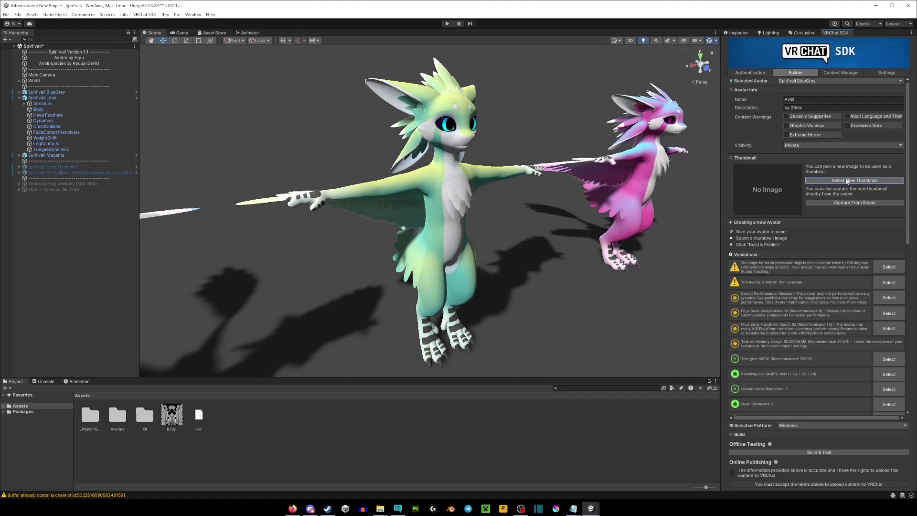
Capture the current scene view as the avatar's thumbnail
click(855, 204)
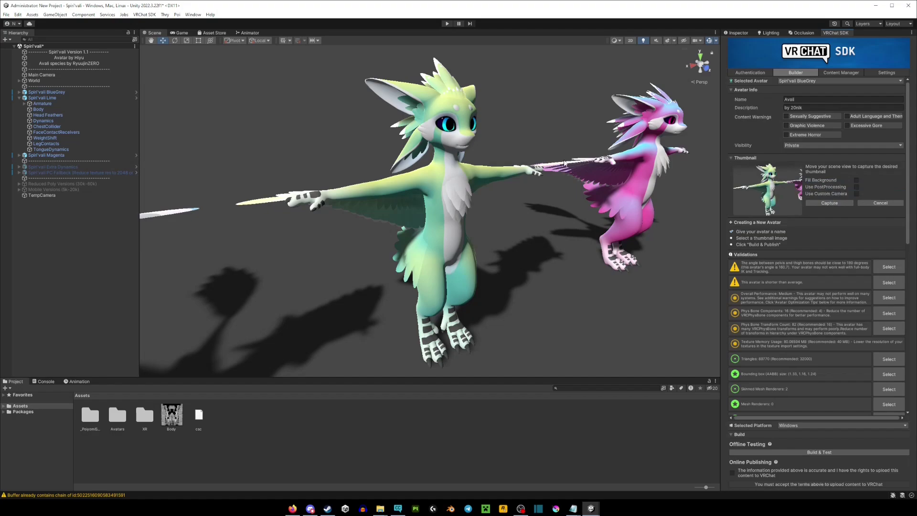
click(834, 203)
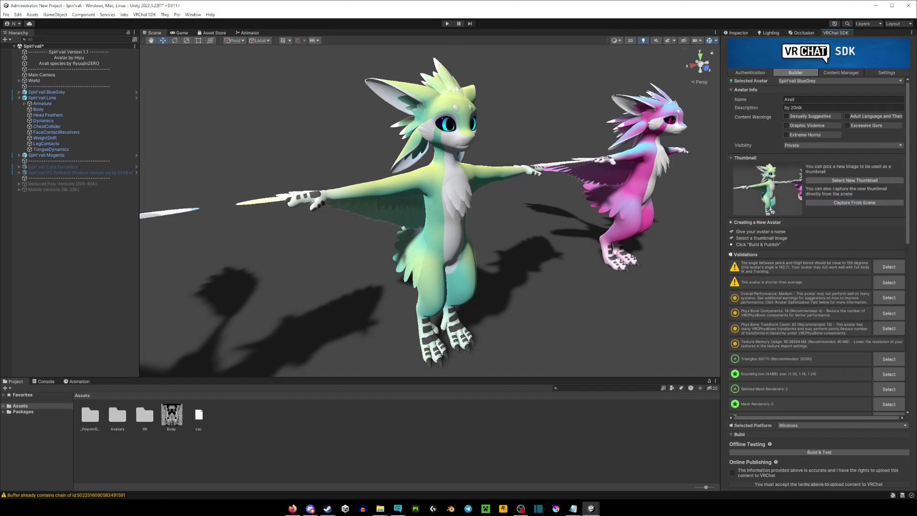
scroll(878, 251, down, 3)
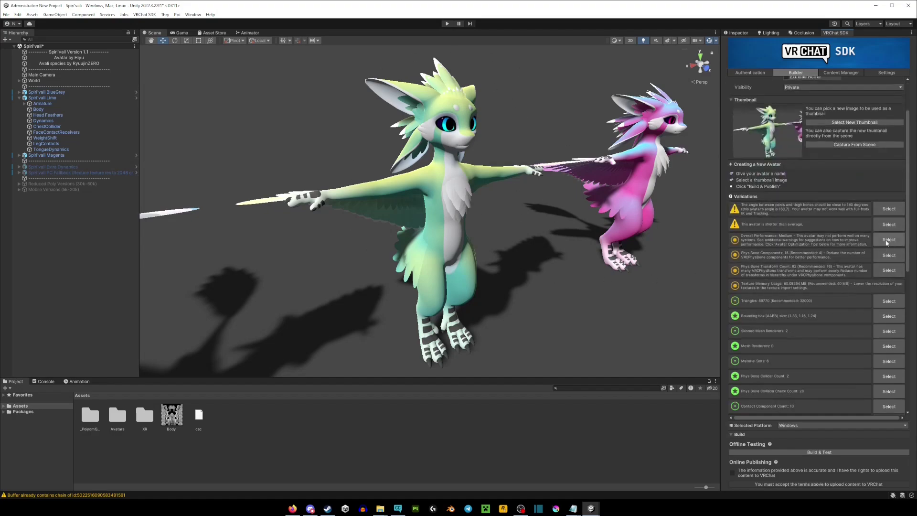
Accept the Online Publishing terms, Build & Publish the avatar, and dismiss the success message
click(732, 473)
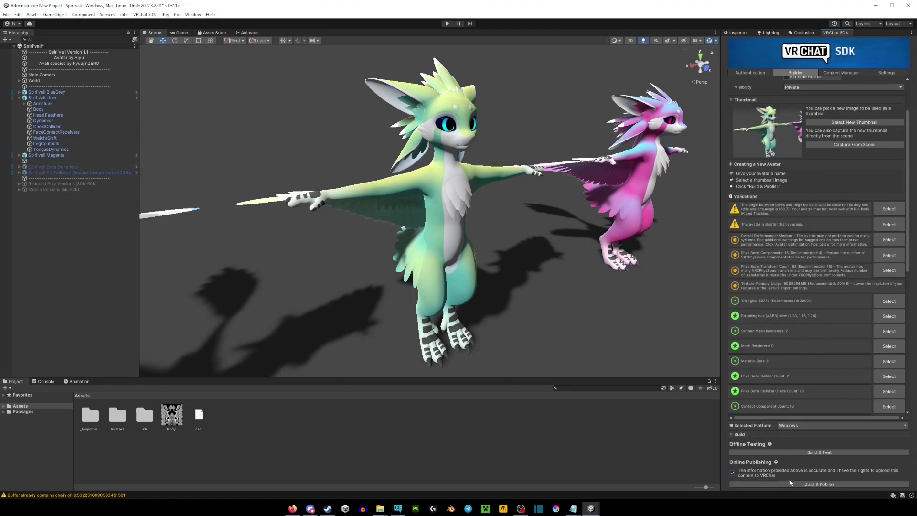
click(818, 484)
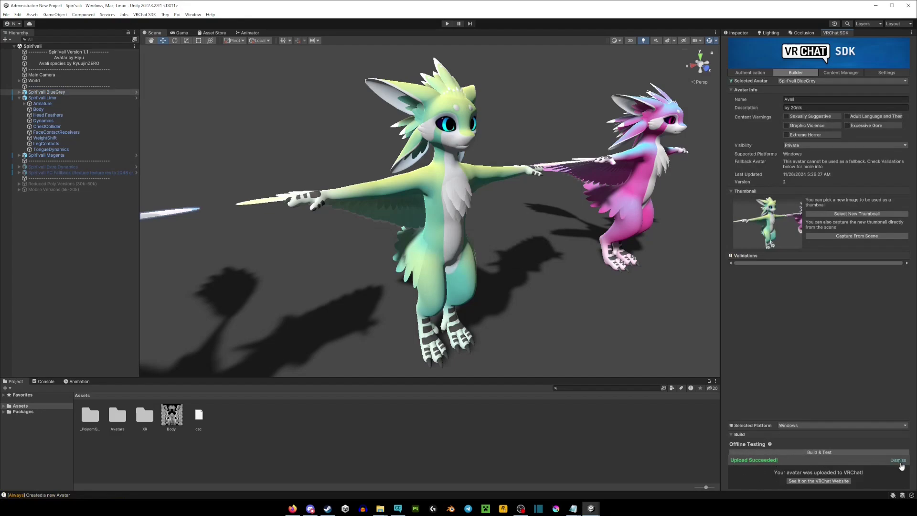
click(899, 461)
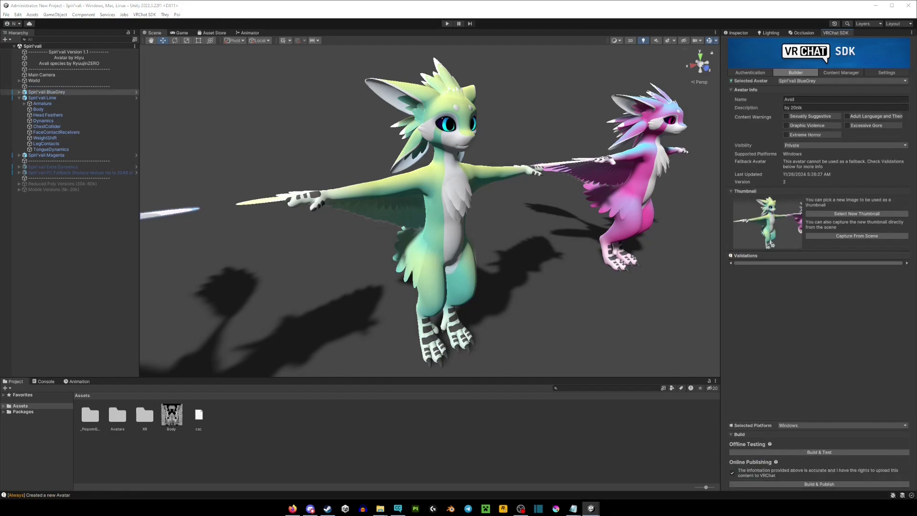